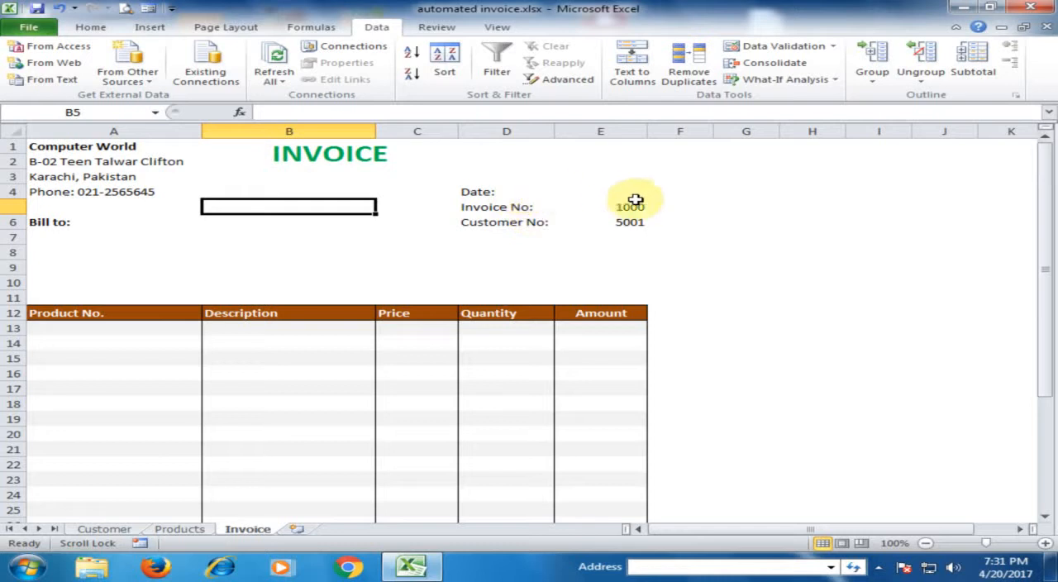
Step: Examine the invoice's date, customer number, billing address and line item cells that need automating
click(601, 192)
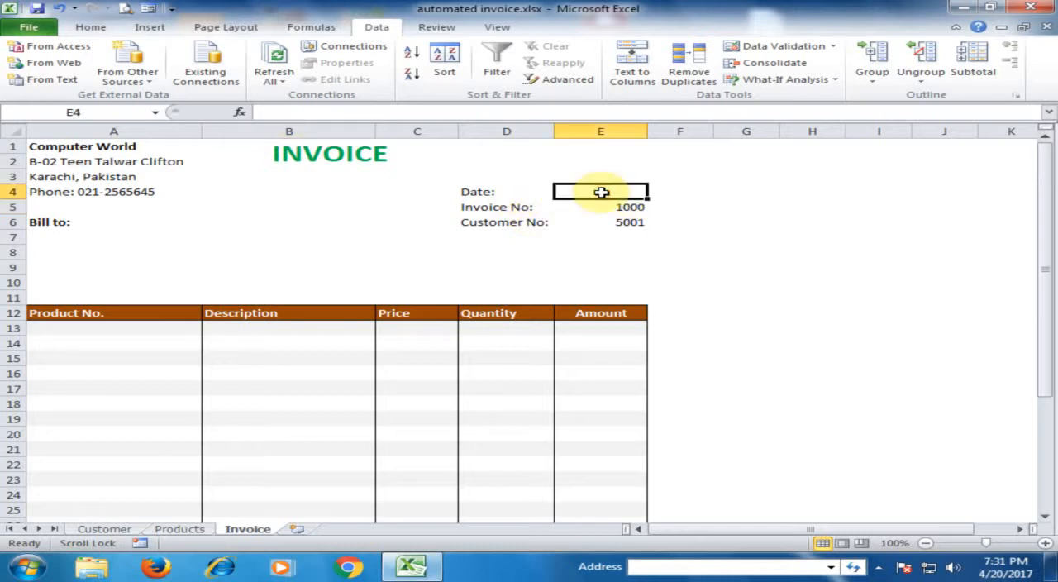
click(624, 221)
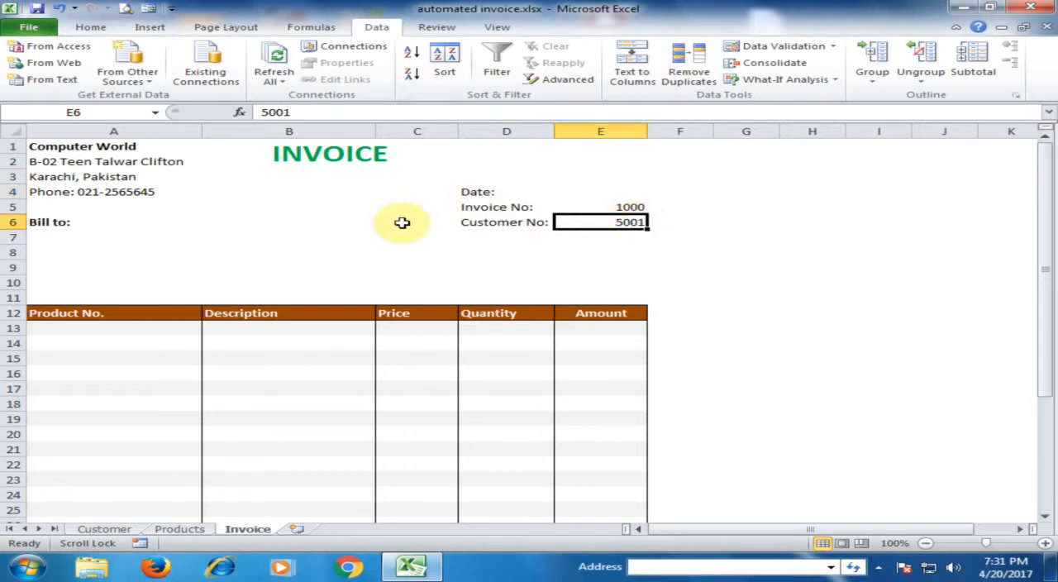
click(62, 235)
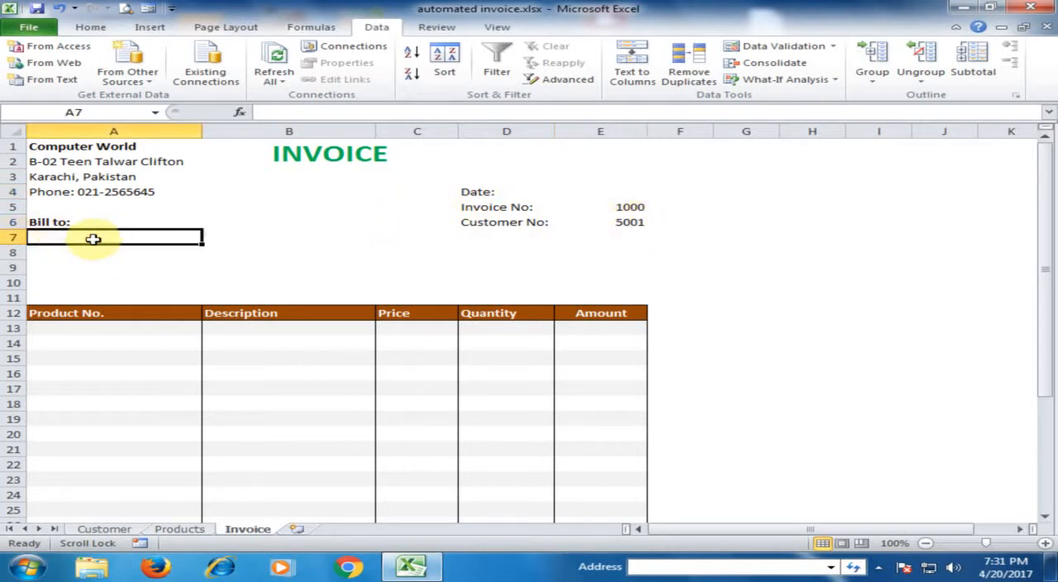
click(77, 254)
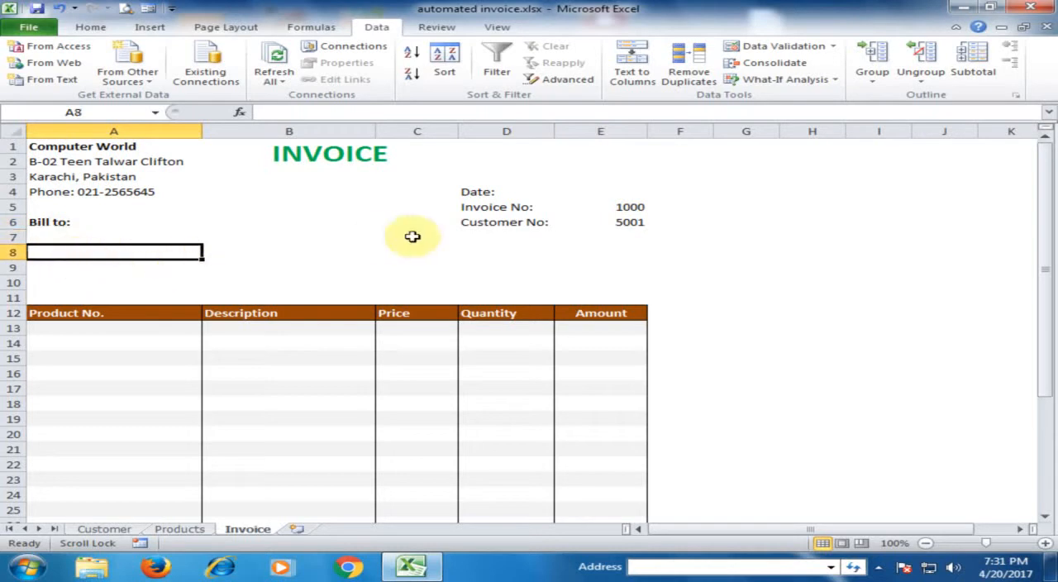
click(156, 333)
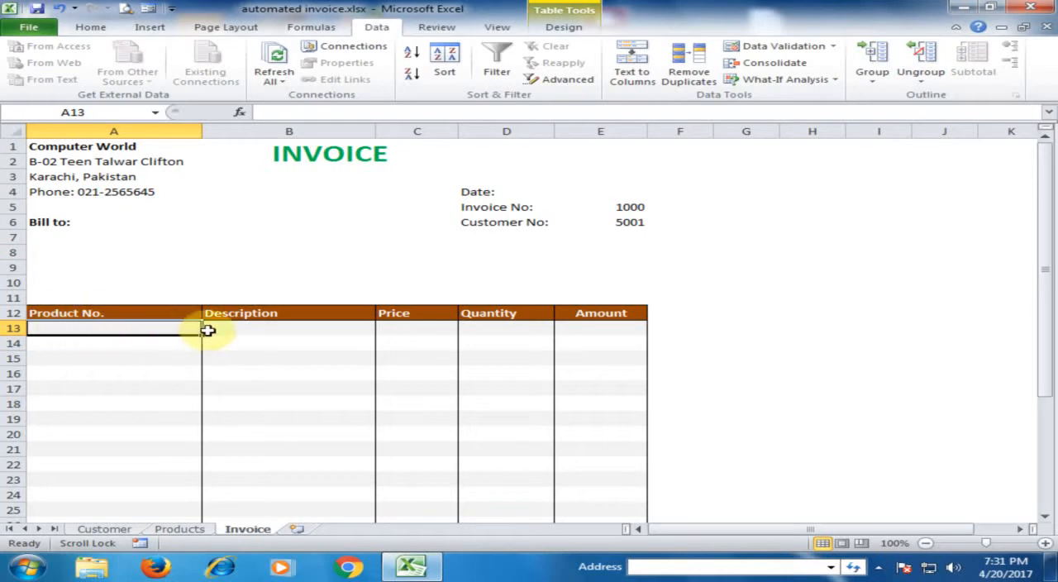
click(248, 329)
click(405, 329)
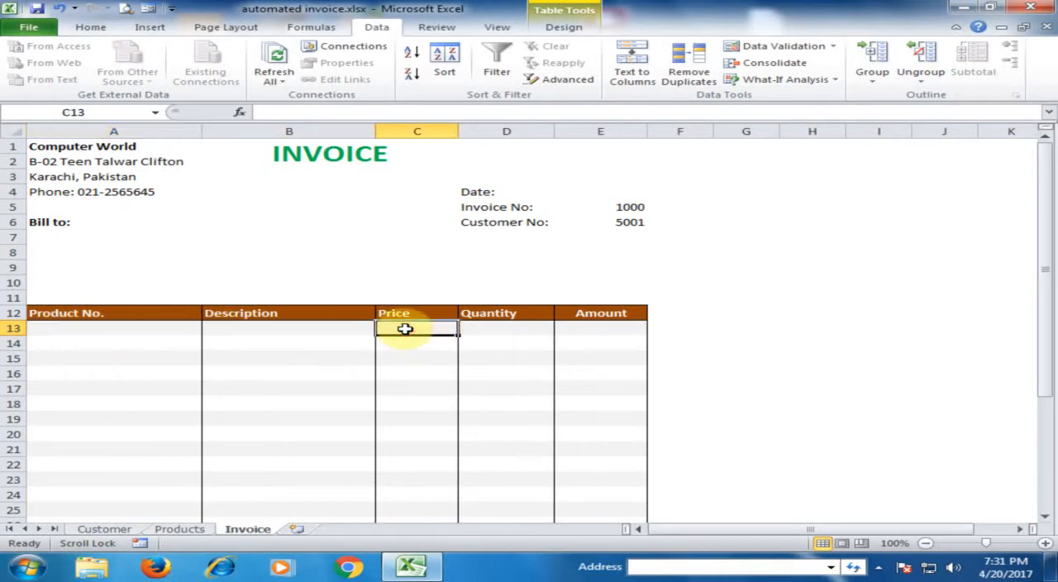
click(504, 329)
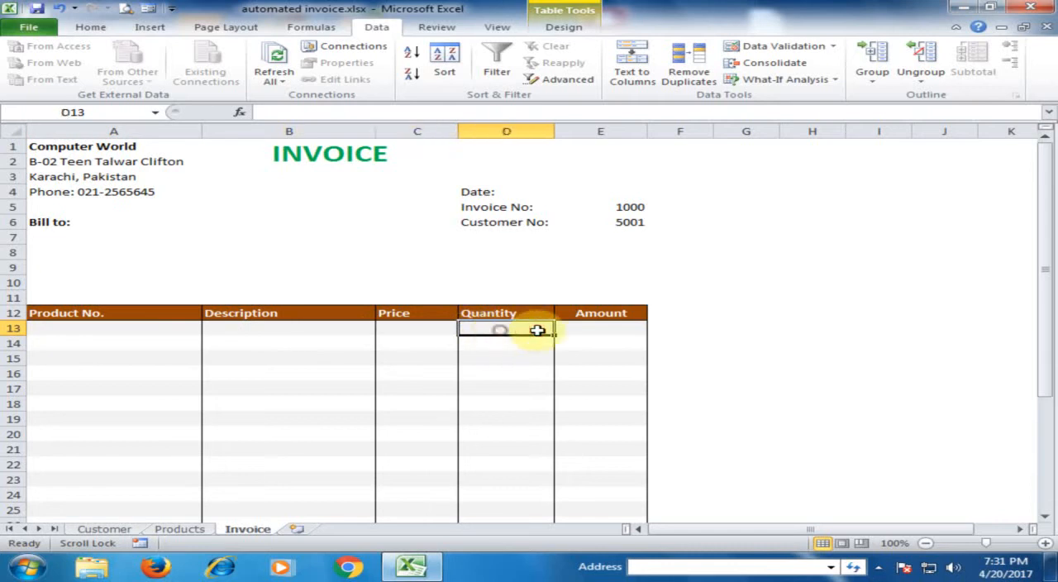
click(585, 328)
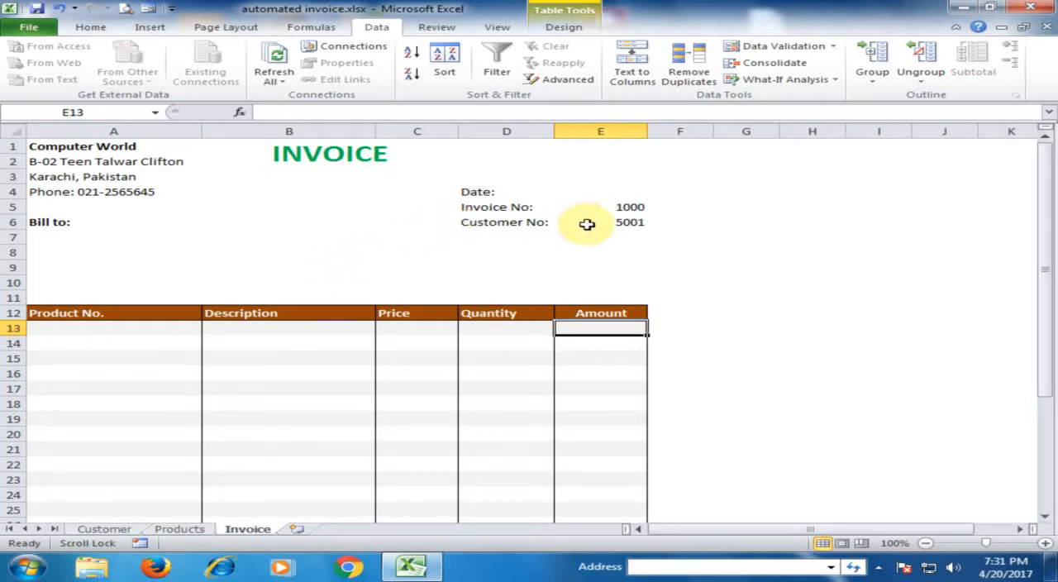
Step: Add list data validation to the Customer No. cell E6, using Customer sheet range A4:A7 as the source
click(623, 225)
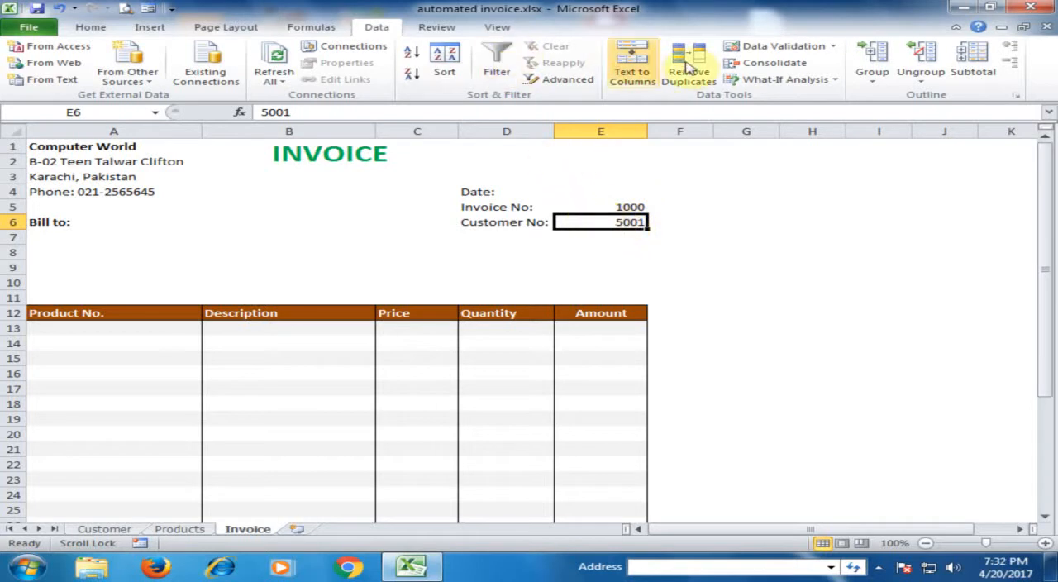
click(782, 39)
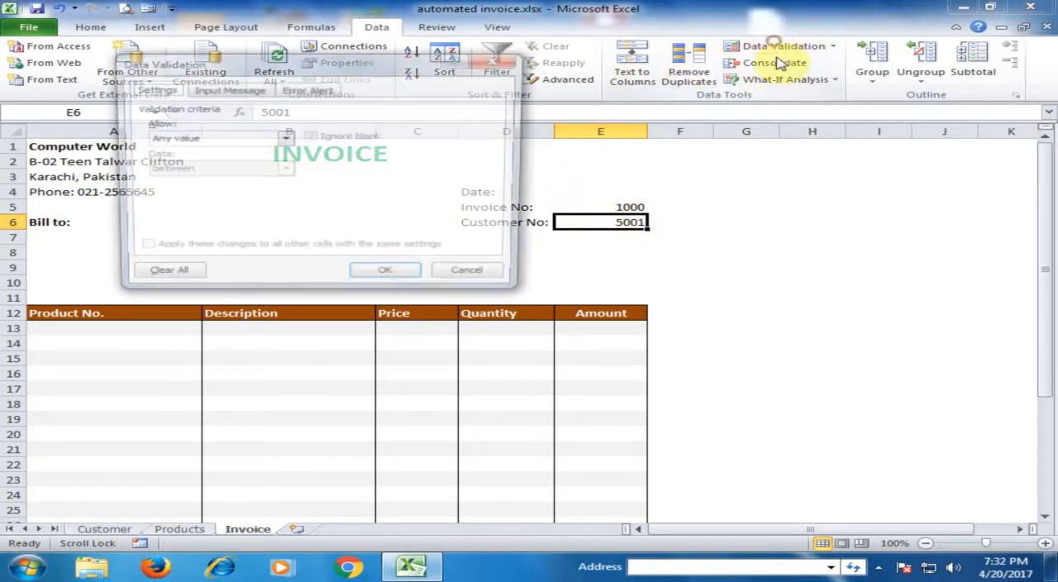
click(281, 140)
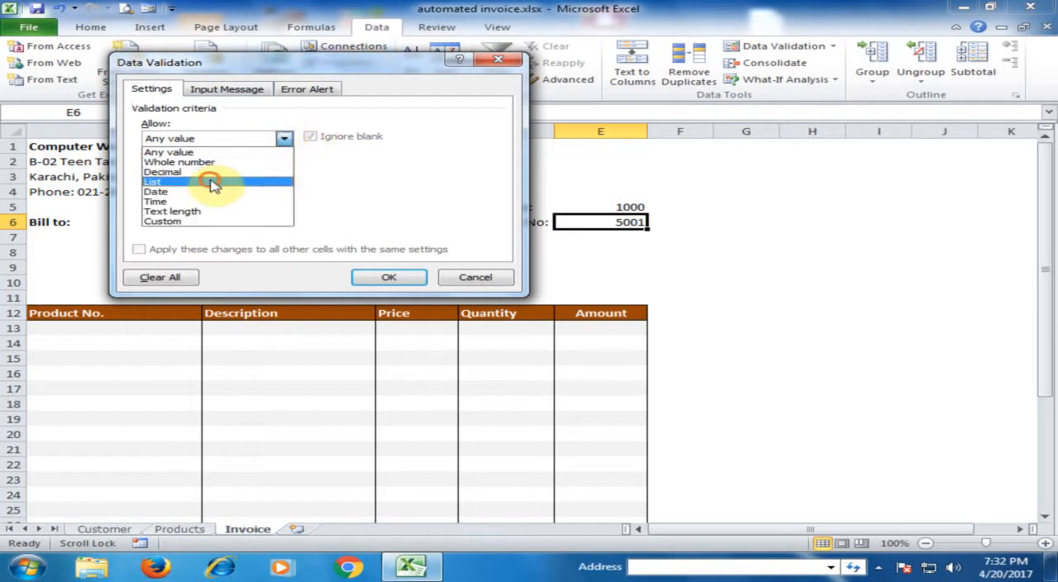
click(213, 182)
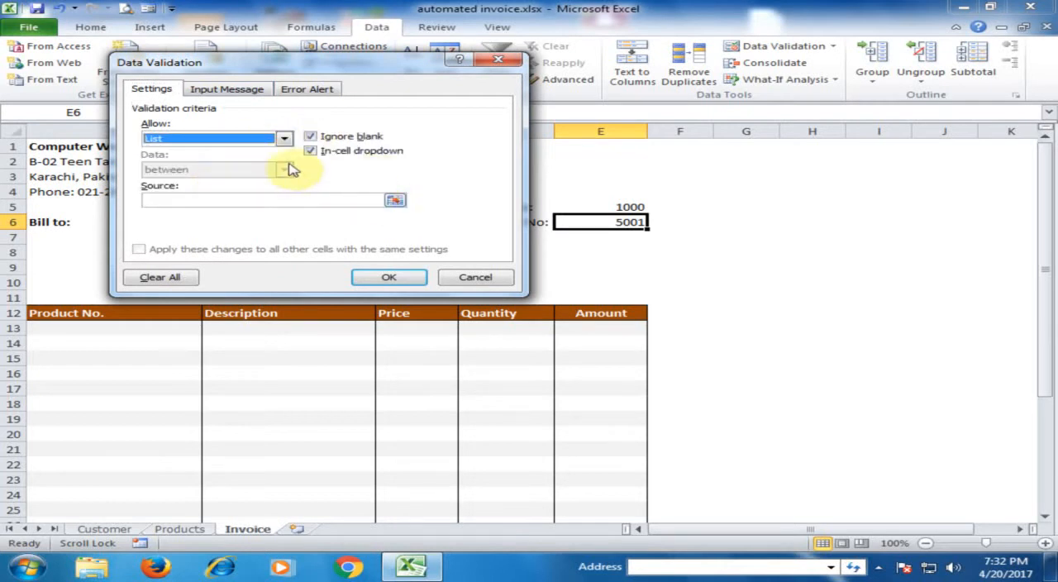
click(395, 201)
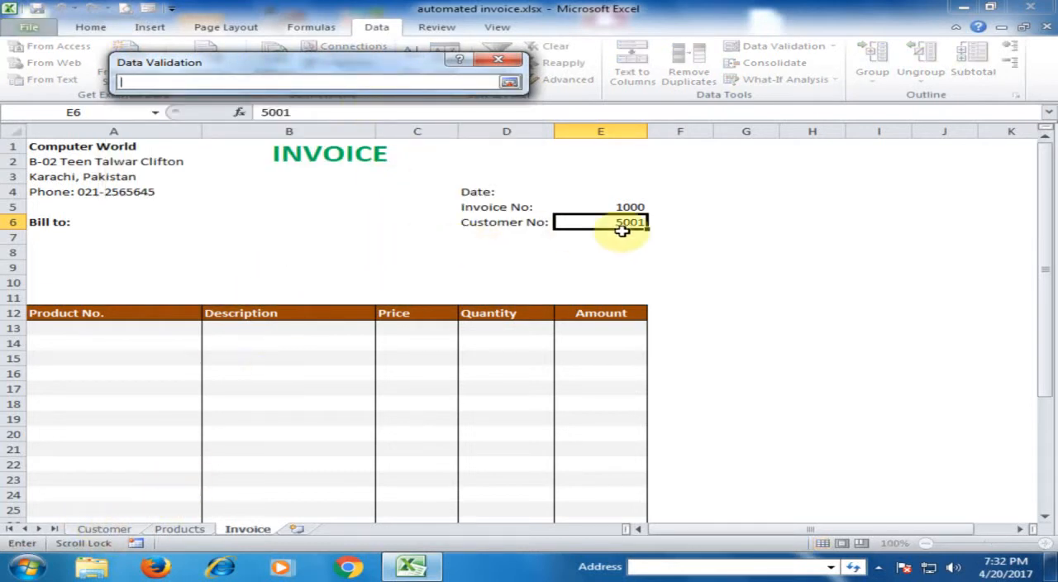
click(104, 529)
scroll(265, 195, up, 1)
drag(83, 209, 78, 260)
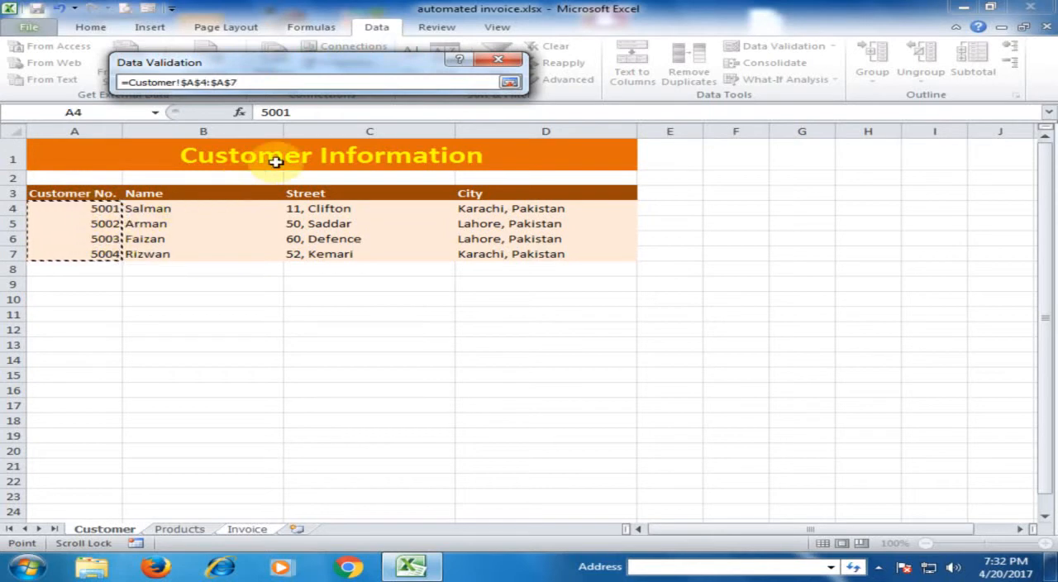
key(Return)
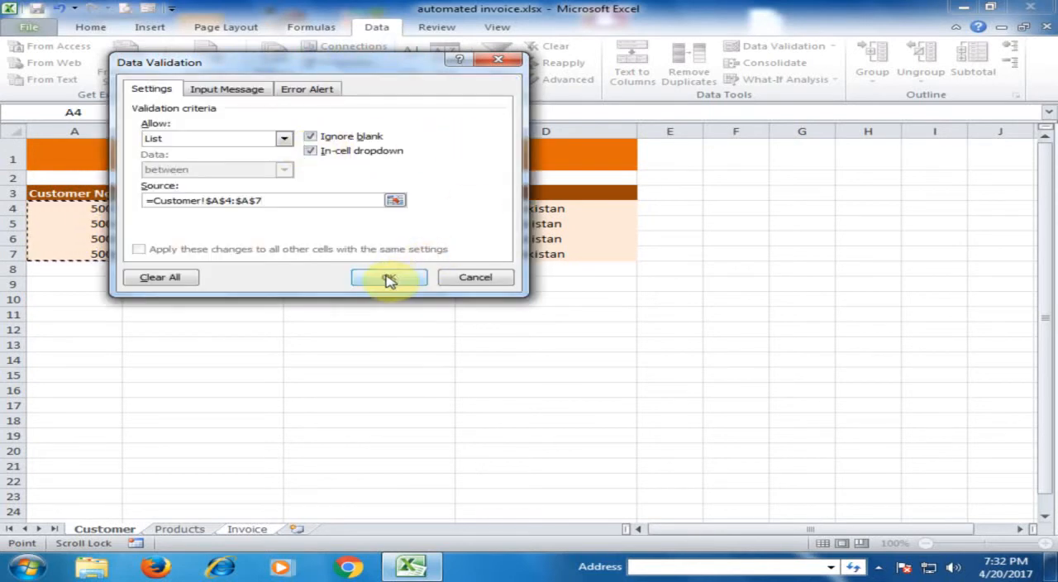
click(388, 278)
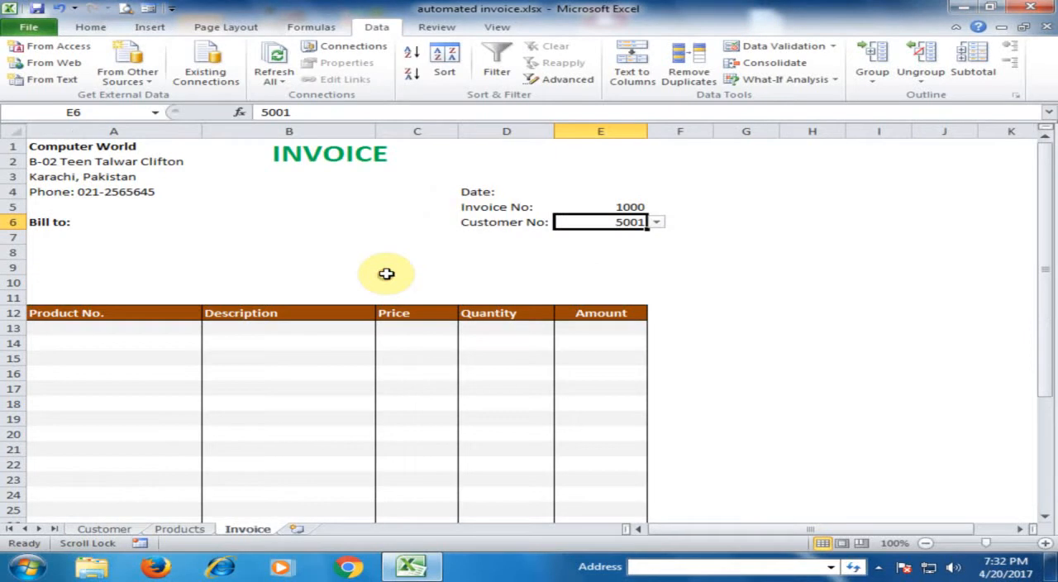
Step: Test the customer number list in E6 by choosing its second entry and then its fourth entry
click(658, 225)
click(571, 246)
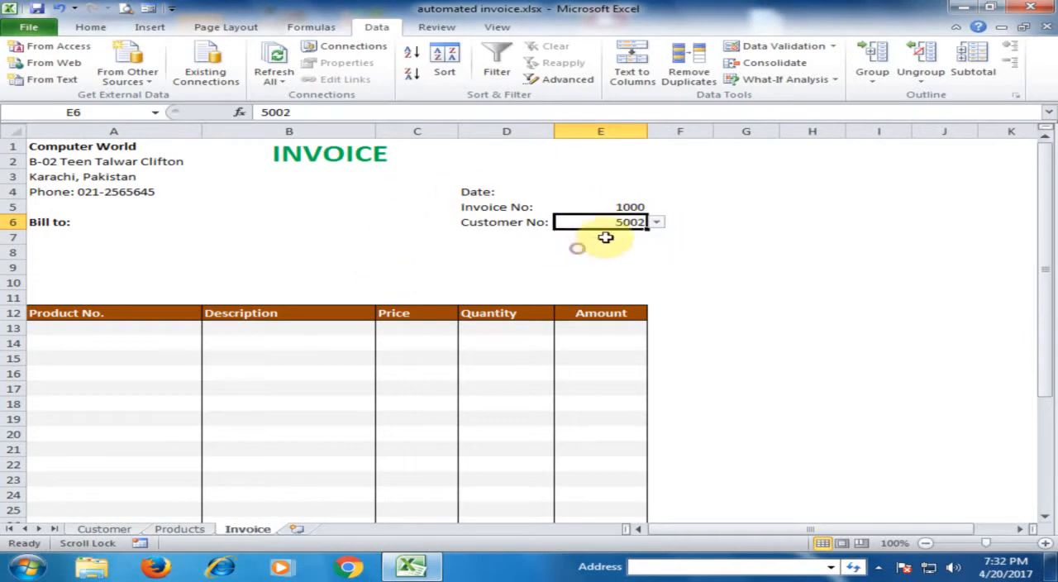
click(657, 223)
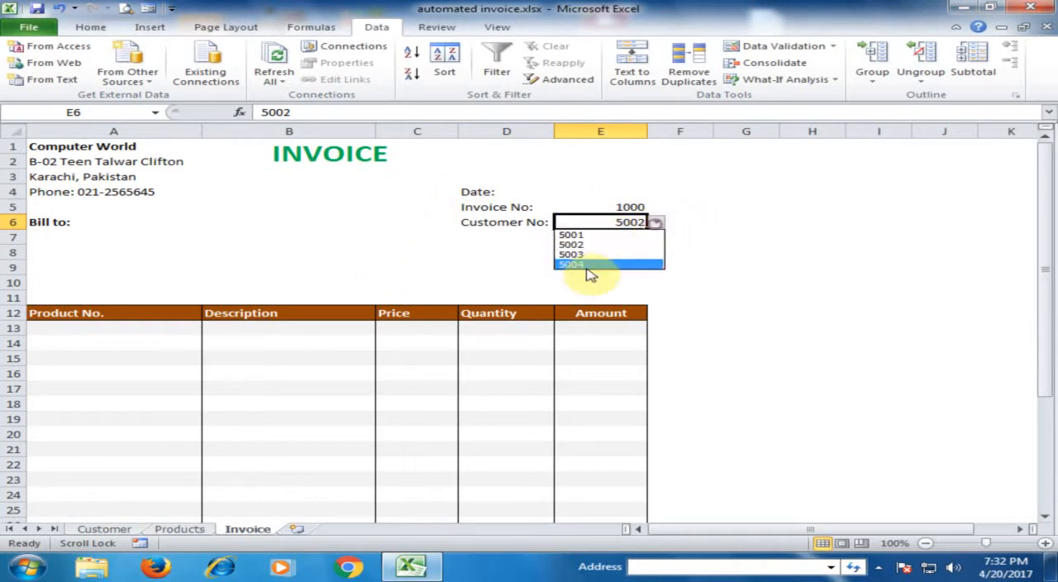
click(593, 265)
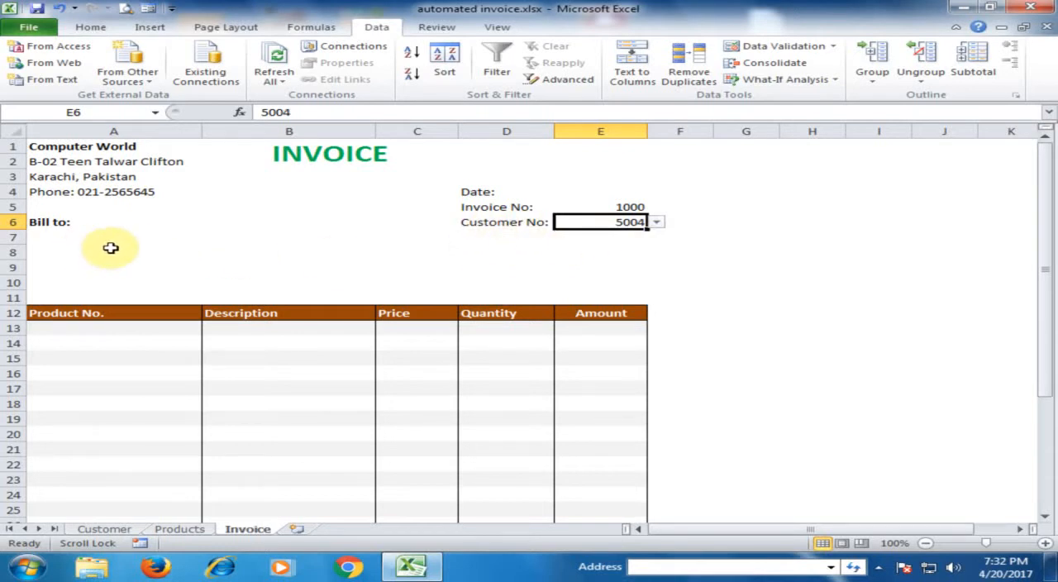
Step: Start a VLOOKUP formula in cell A7 under Bill to, with the absolute reference $E$6 as its lookup value
click(59, 236)
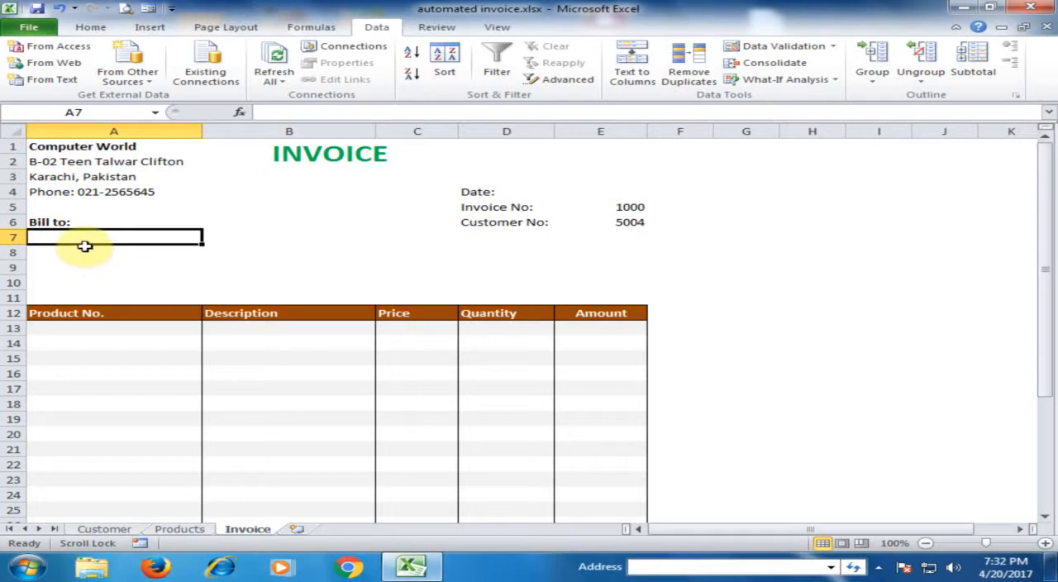
text(=)
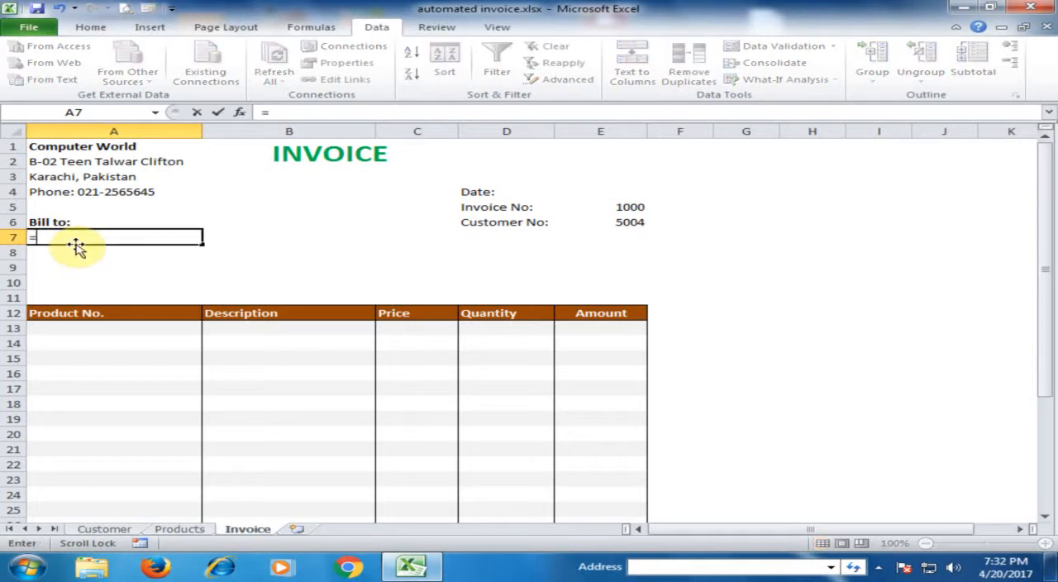
text(vl)
double_click(76, 252)
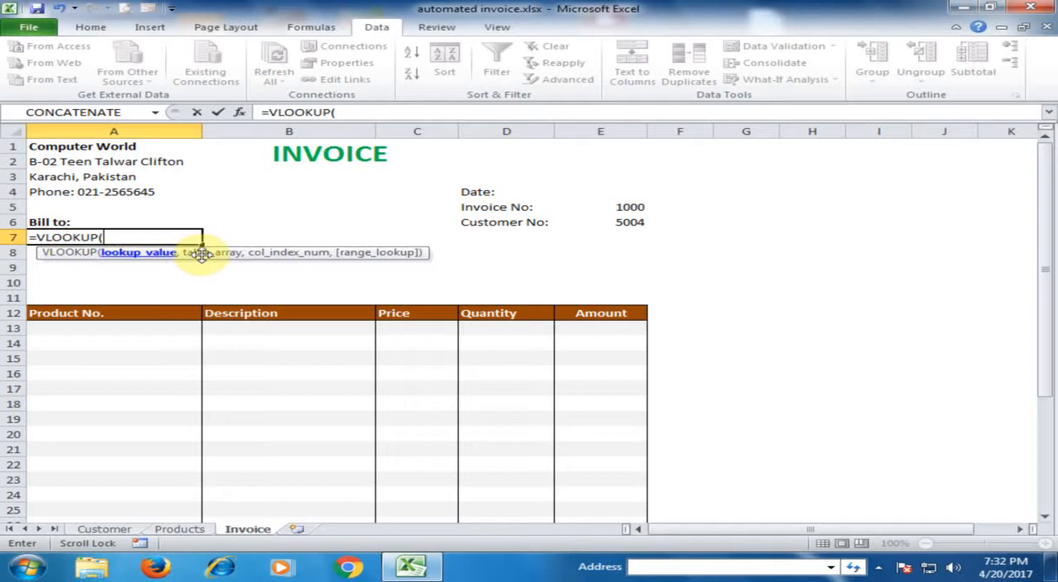
click(632, 223)
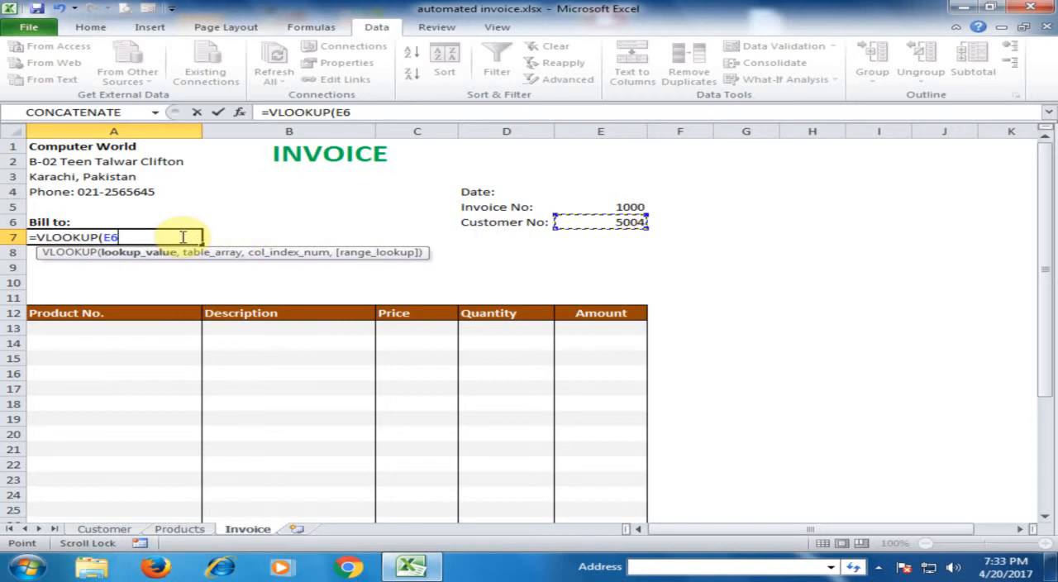
key(F4)
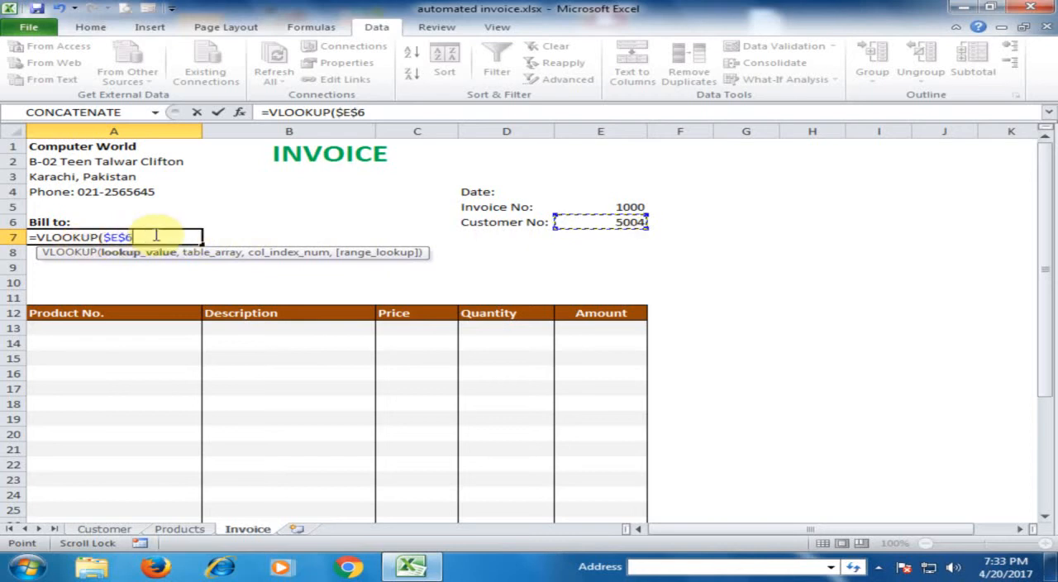
text(,)
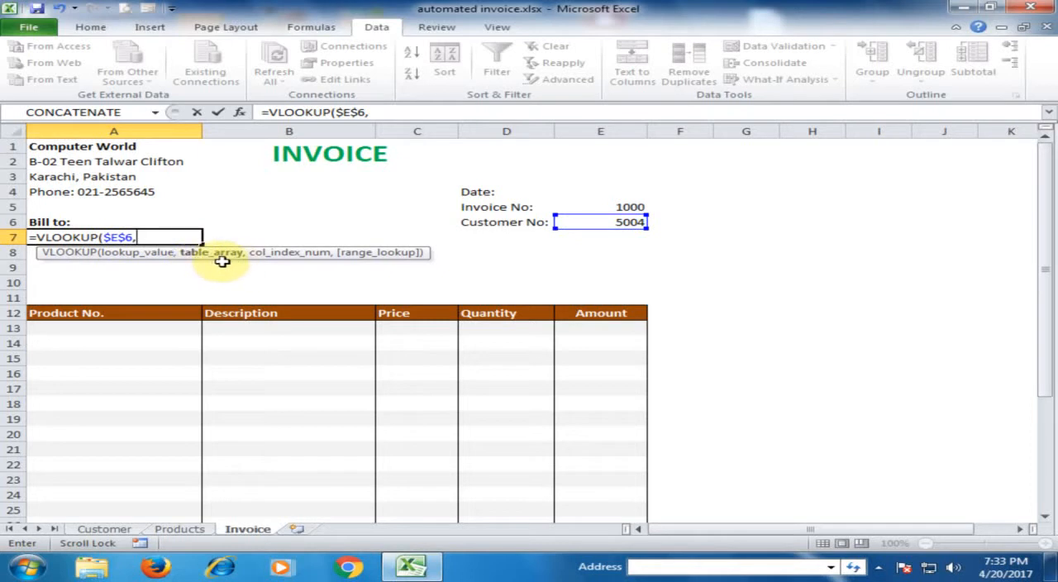
Step: Set the VLOOKUP table array to the Customer sheet's range A4:D7 and make it absolute as $A$4:$D$7
click(104, 529)
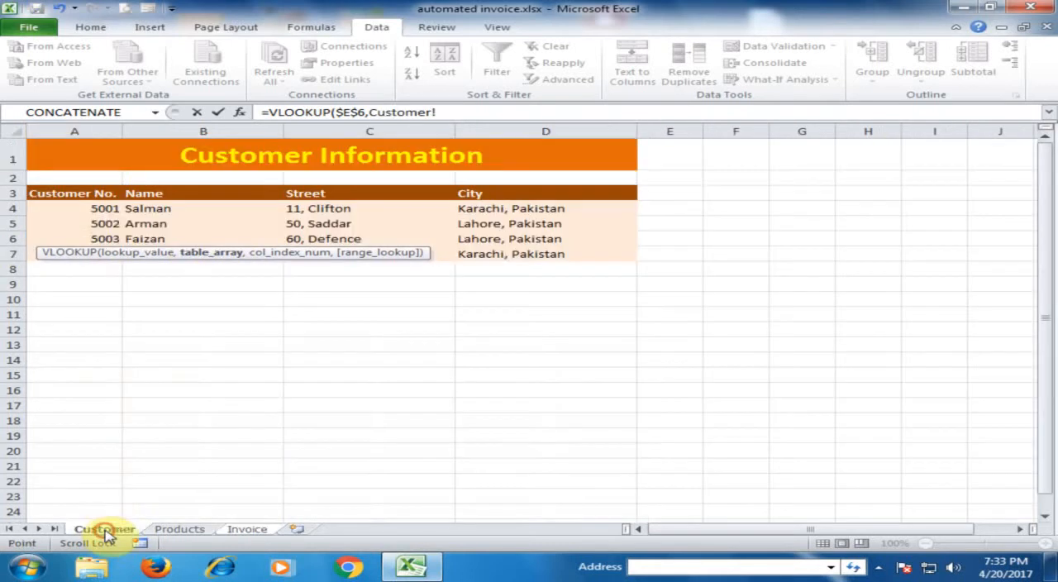
drag(97, 209, 524, 254)
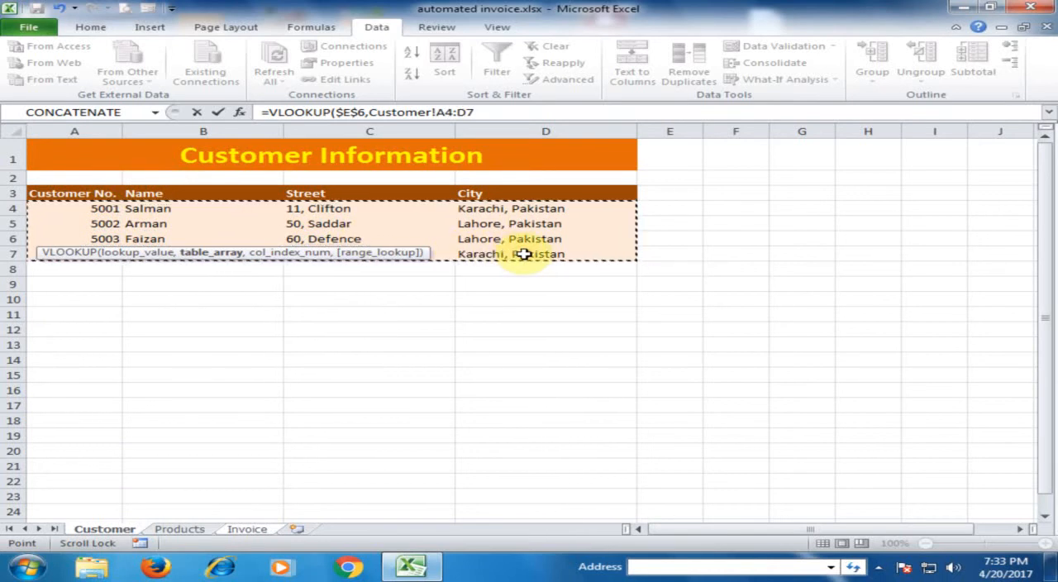
key(Return)
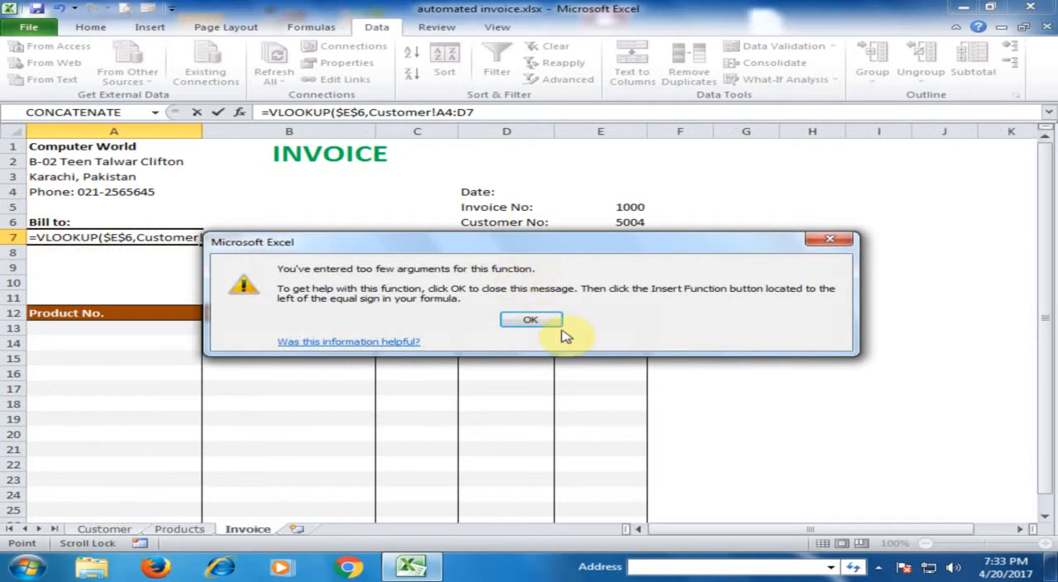
click(530, 319)
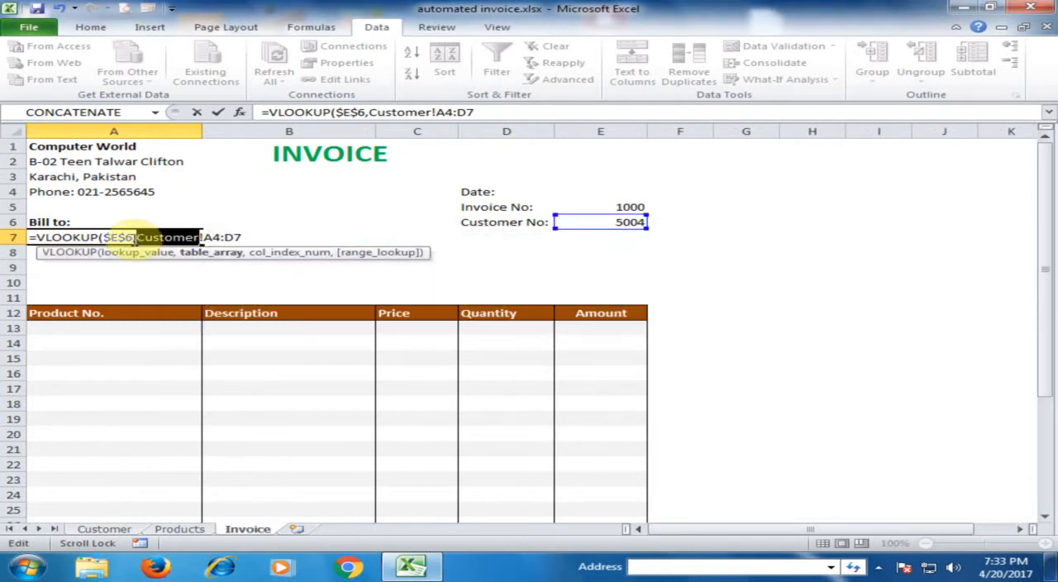
click(238, 237)
drag(205, 237, 238, 237)
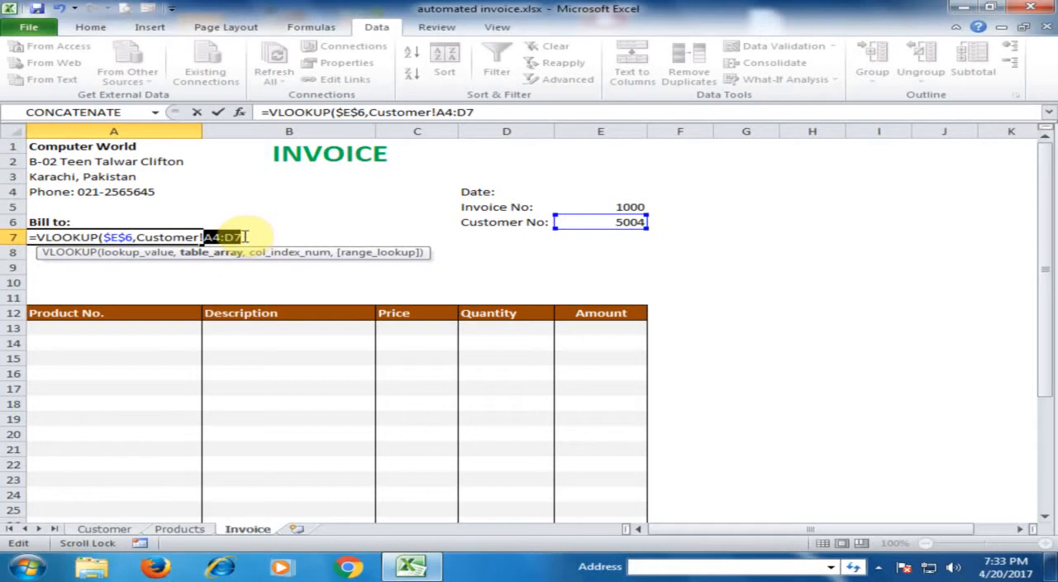
key(F4)
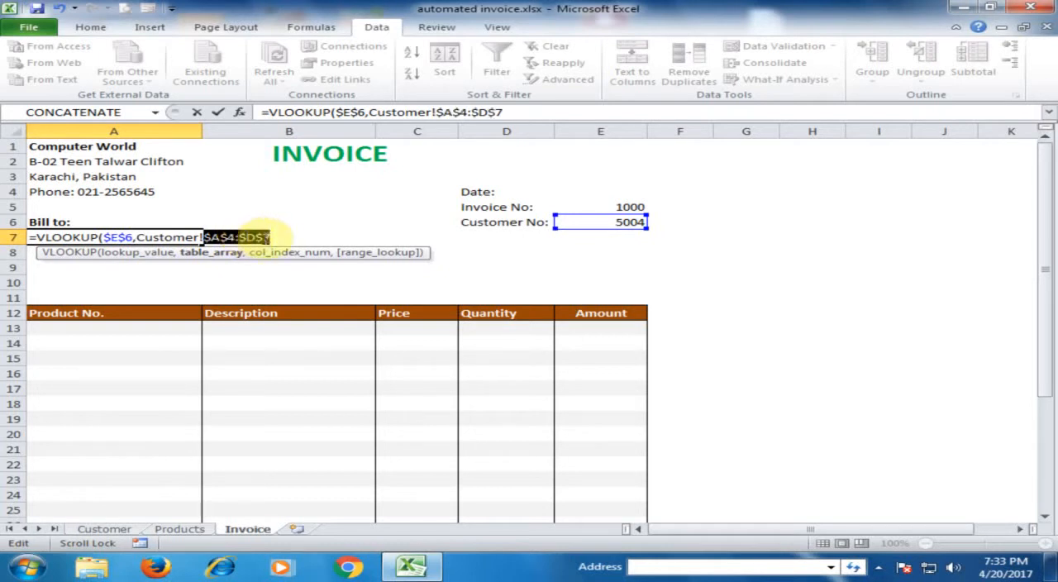
click(290, 237)
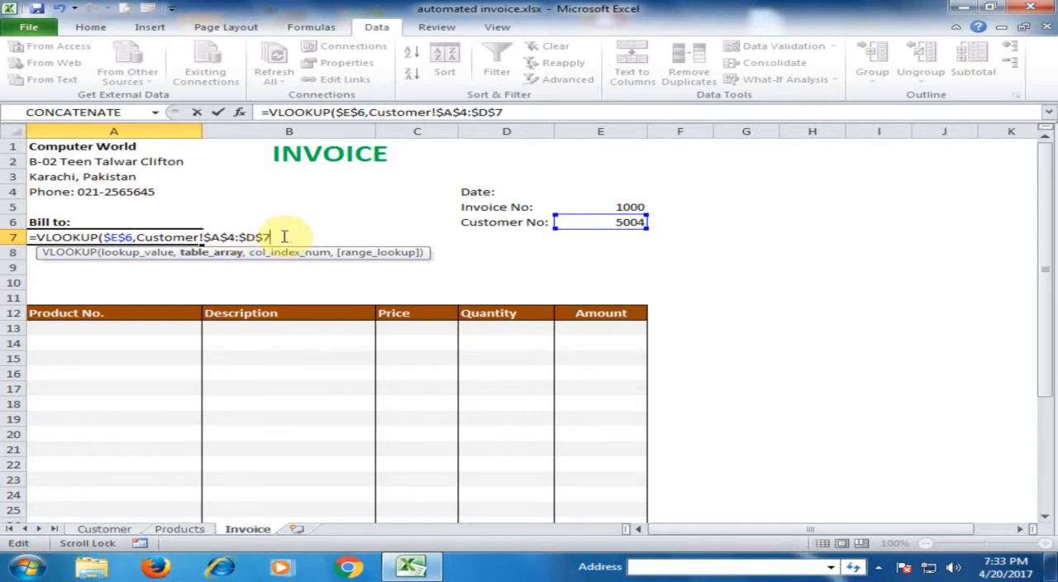
Step: Complete the VLOOKUP formula in A7 with column index 2 and FALSE for an exact match
text(,2)
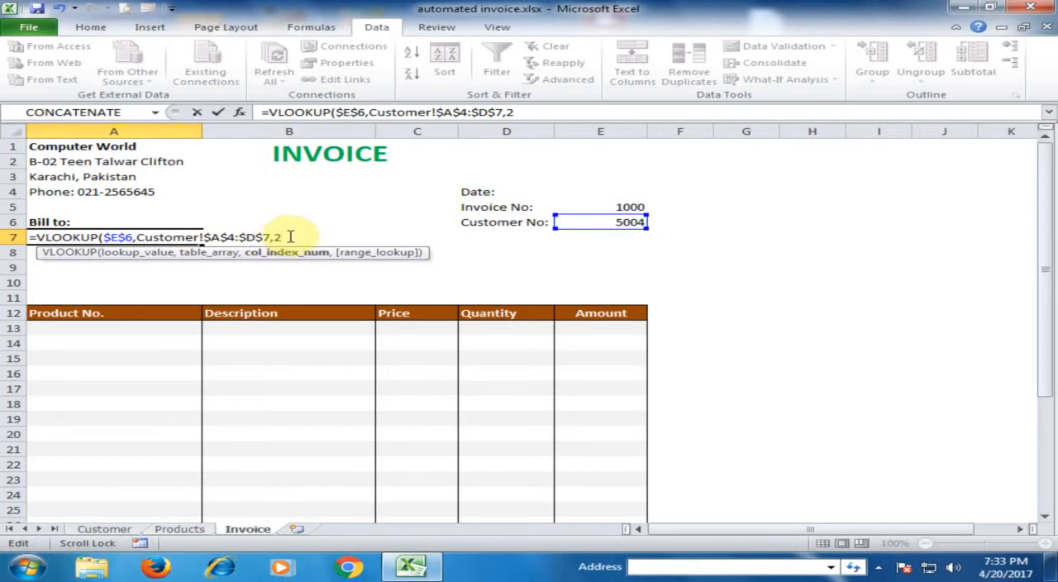
text(,)
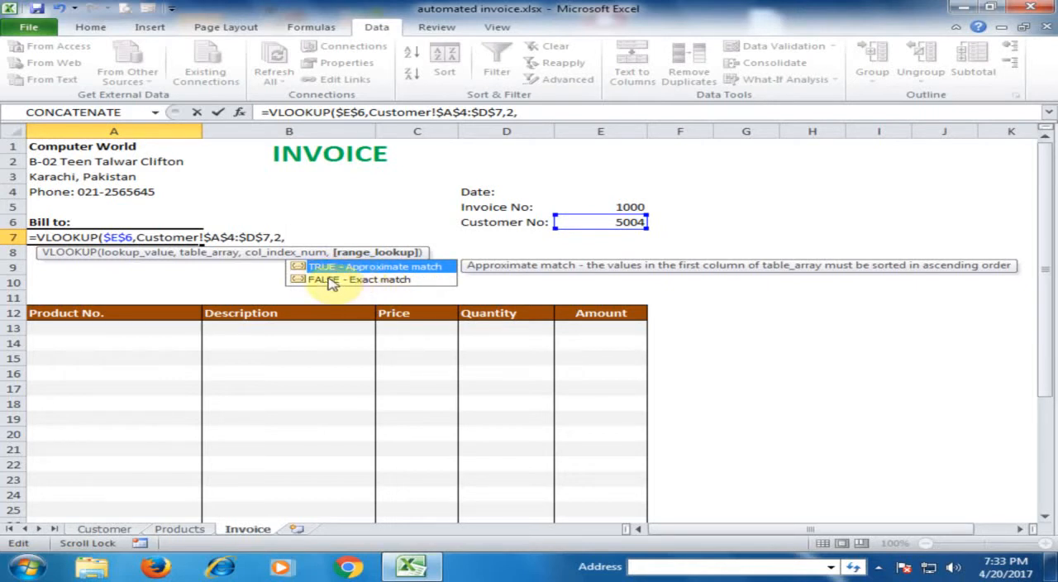
click(329, 281)
double_click(329, 281)
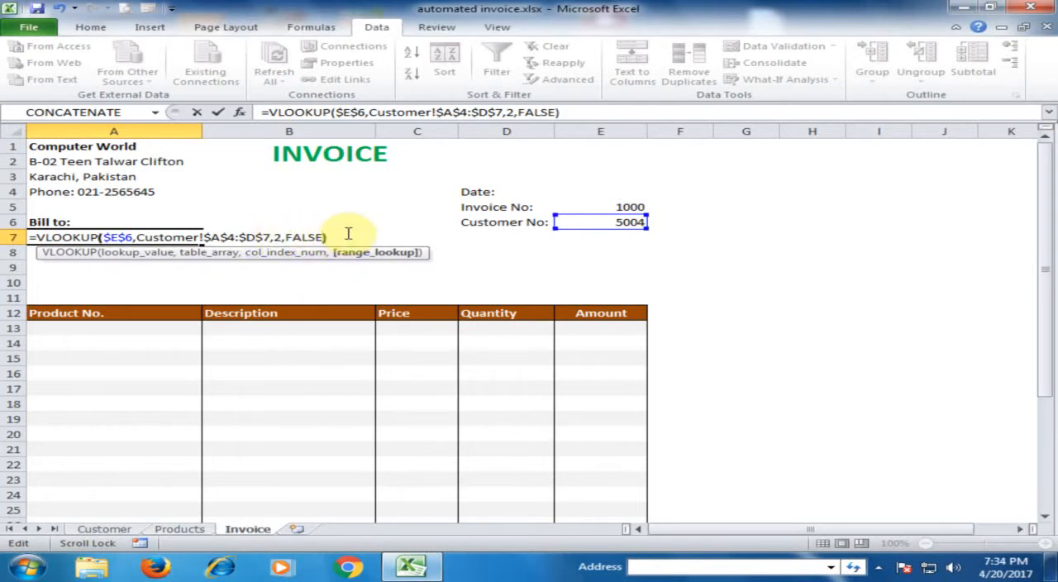
key(Return)
Step: Copy the VLOOKUP formula from A7 down through A9 under Bill to
click(77, 237)
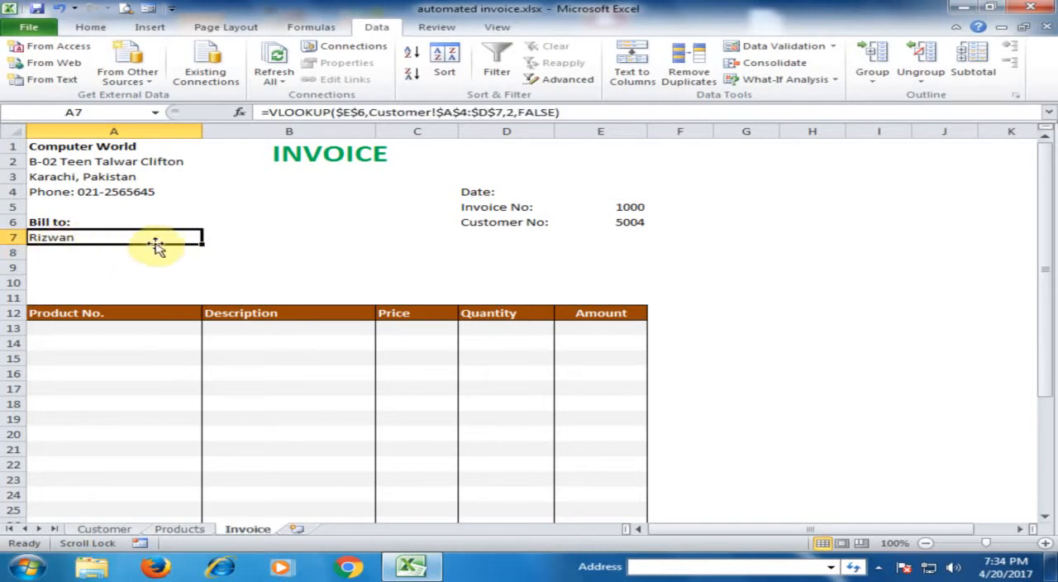
drag(202, 244, 190, 276)
click(62, 254)
click(77, 267)
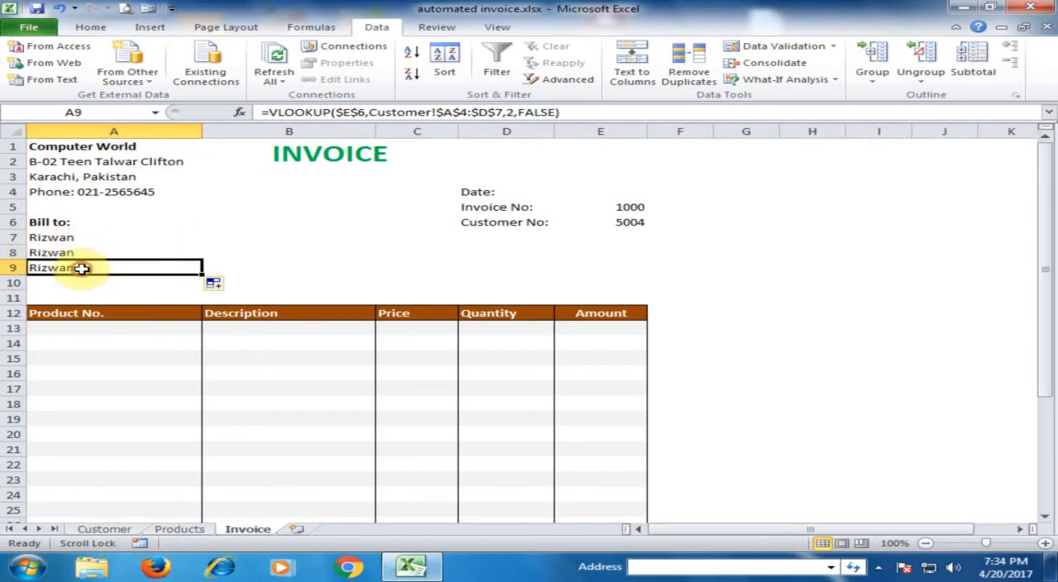
Step: Check the Customer sheet's Street and City columns, and set the column index of the VLOOKUP in Invoice cell A8 to 3
click(104, 529)
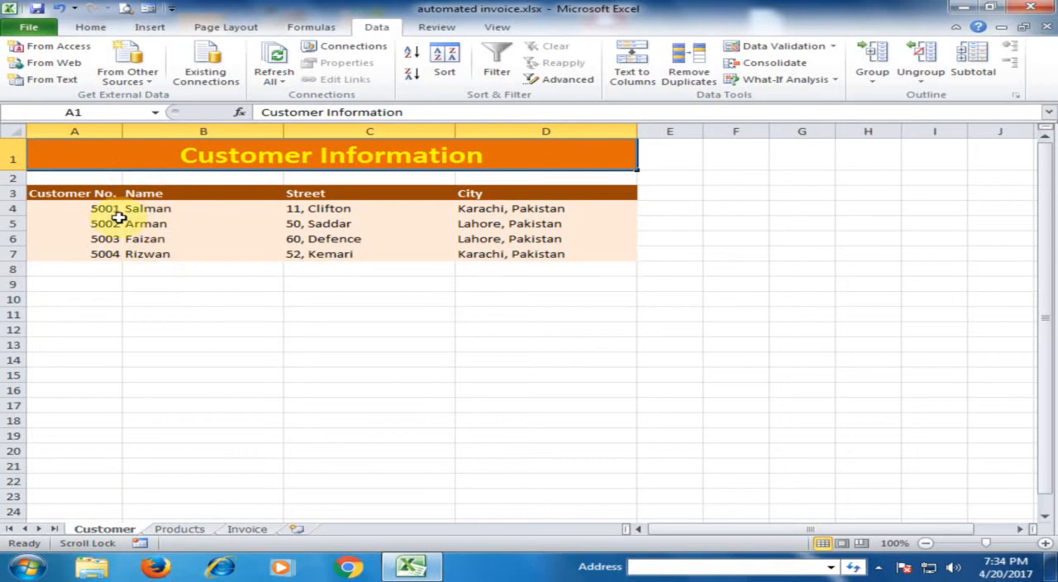
click(182, 209)
click(310, 209)
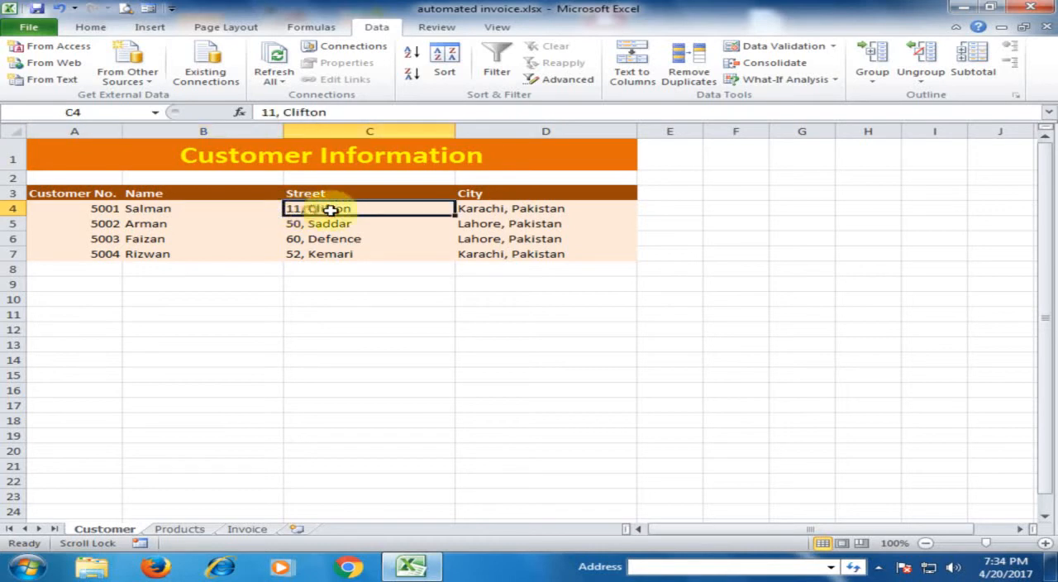
click(467, 207)
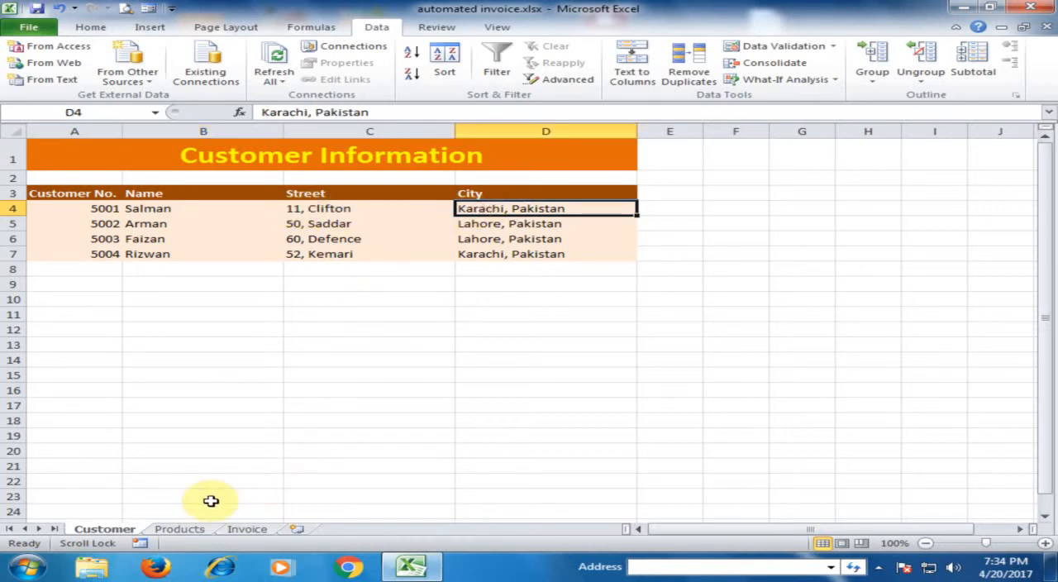
click(329, 208)
click(476, 203)
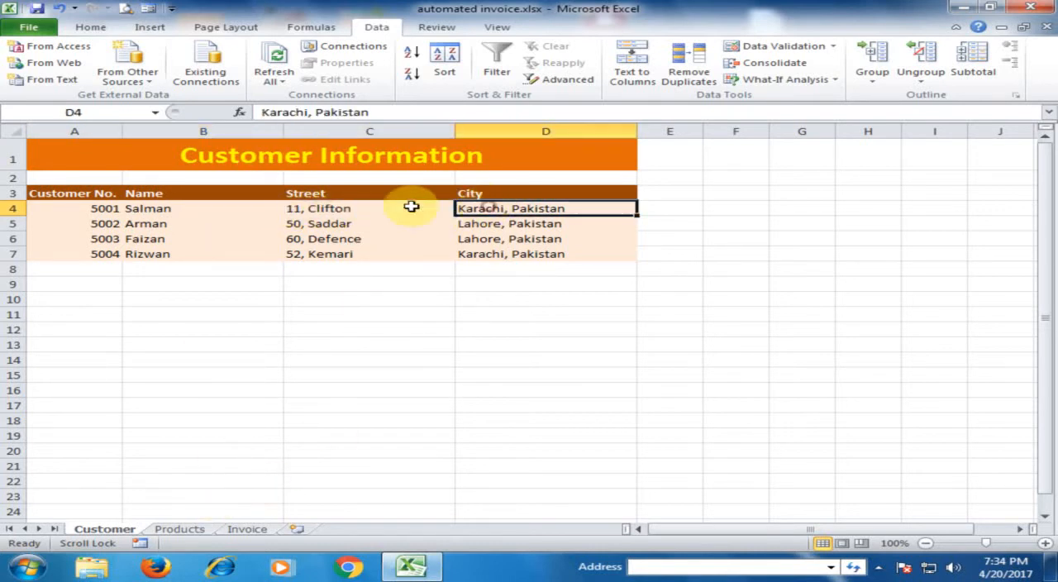
click(232, 529)
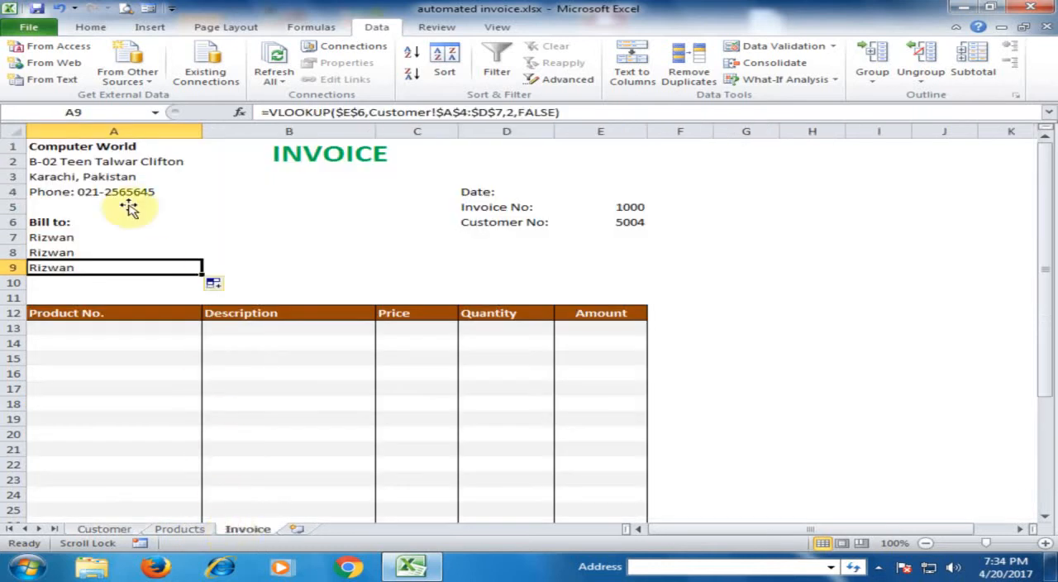
click(99, 252)
double_click(107, 255)
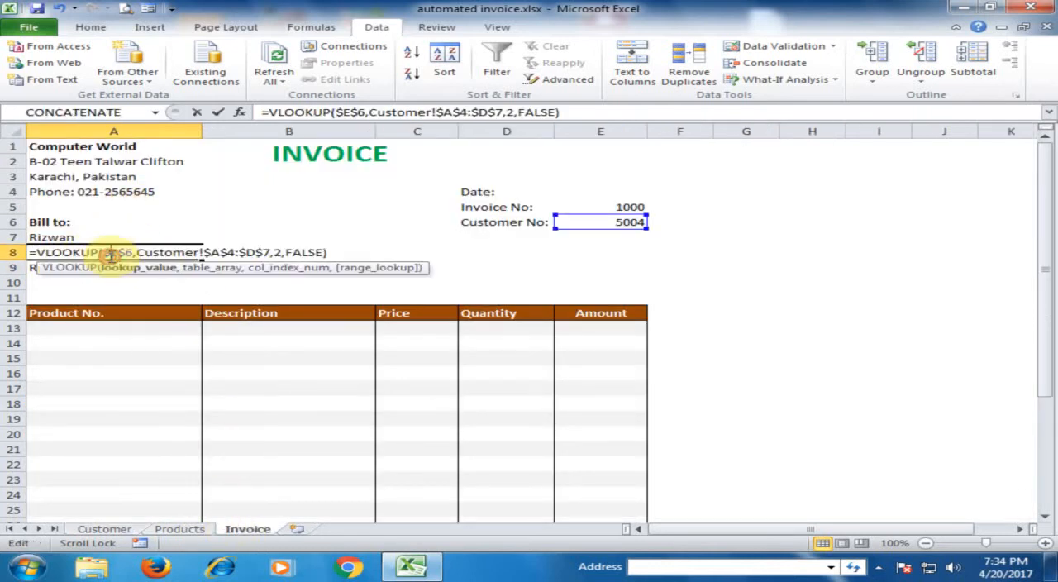
double_click(279, 253)
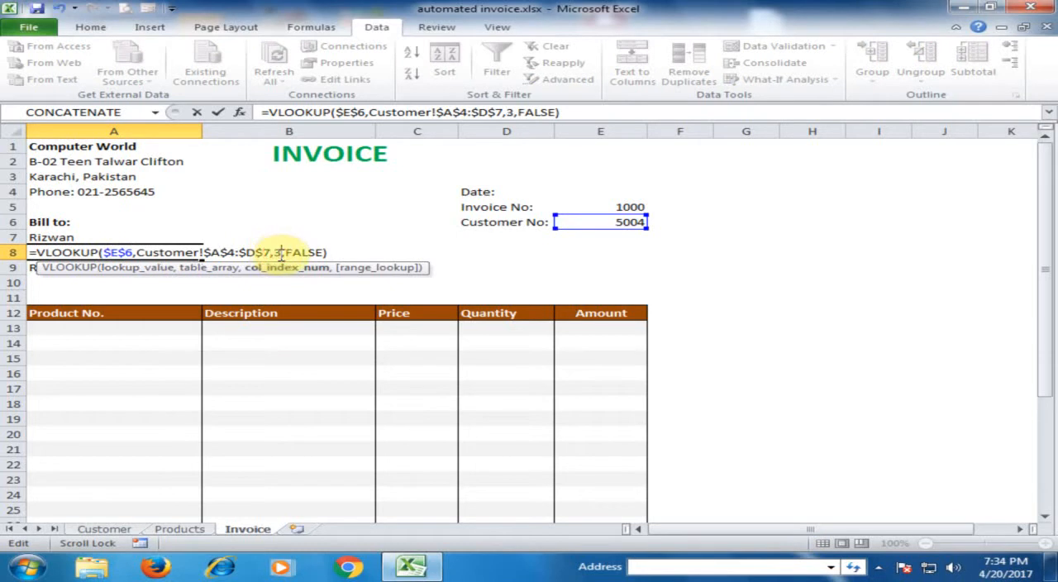
key(Return)
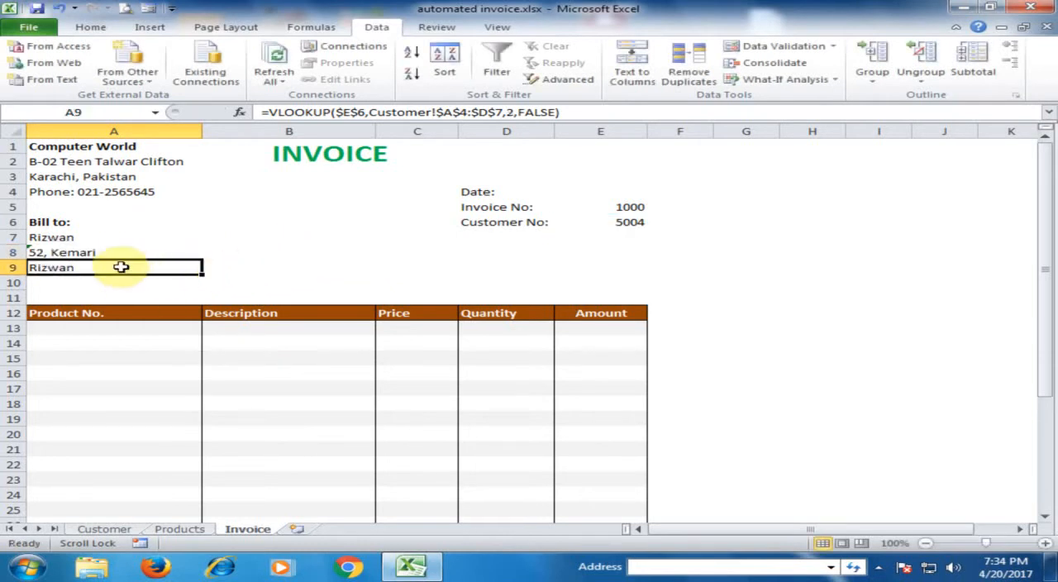
Step: Change the column index of the VLOOKUP in A9 to return the customer's City
double_click(124, 266)
double_click(279, 267)
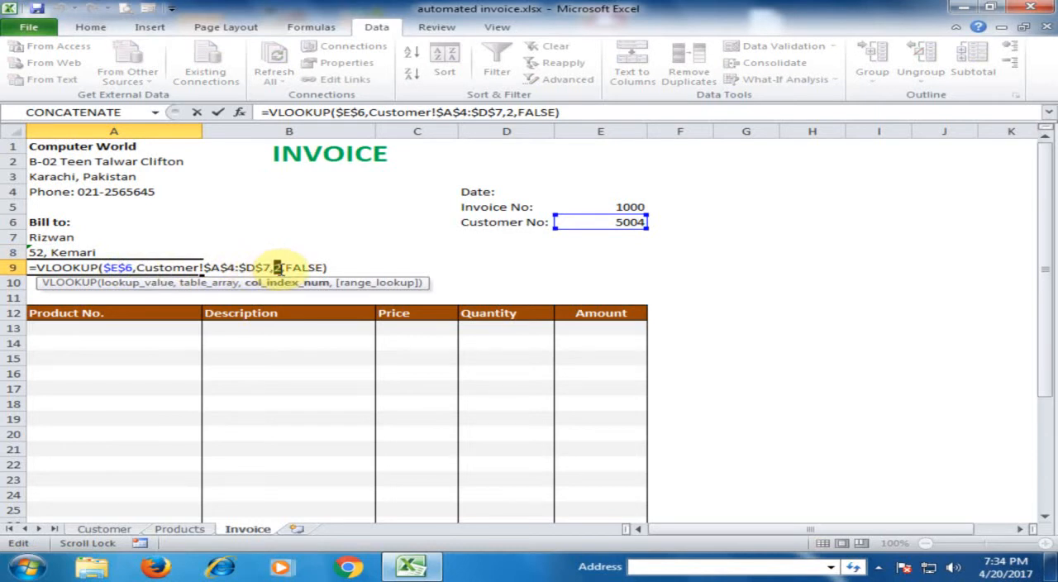
click(157, 268)
Step: Test the billing lookups by choosing the second entry in the Customer No. list in E6
click(615, 220)
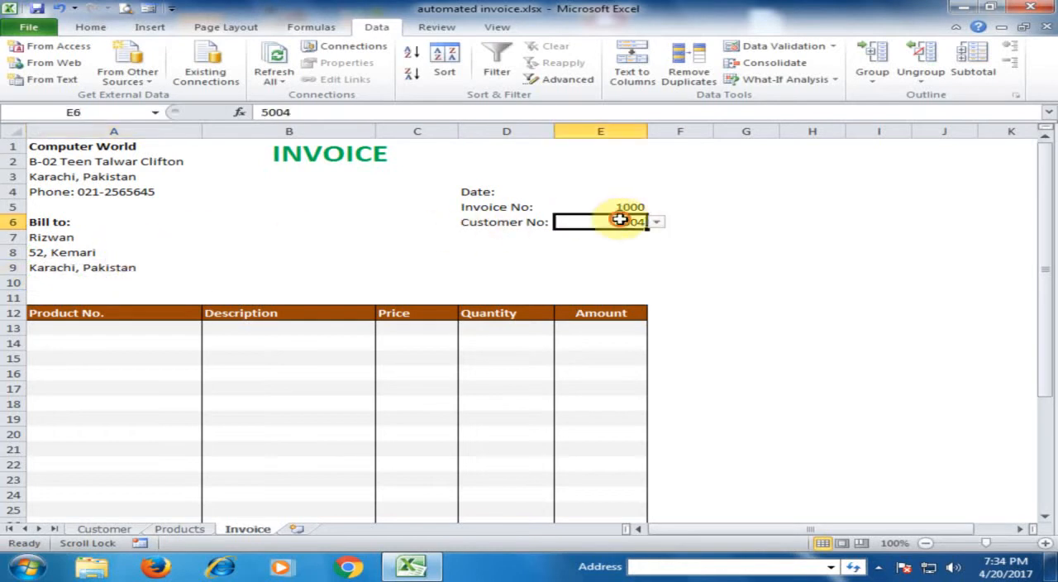
click(658, 223)
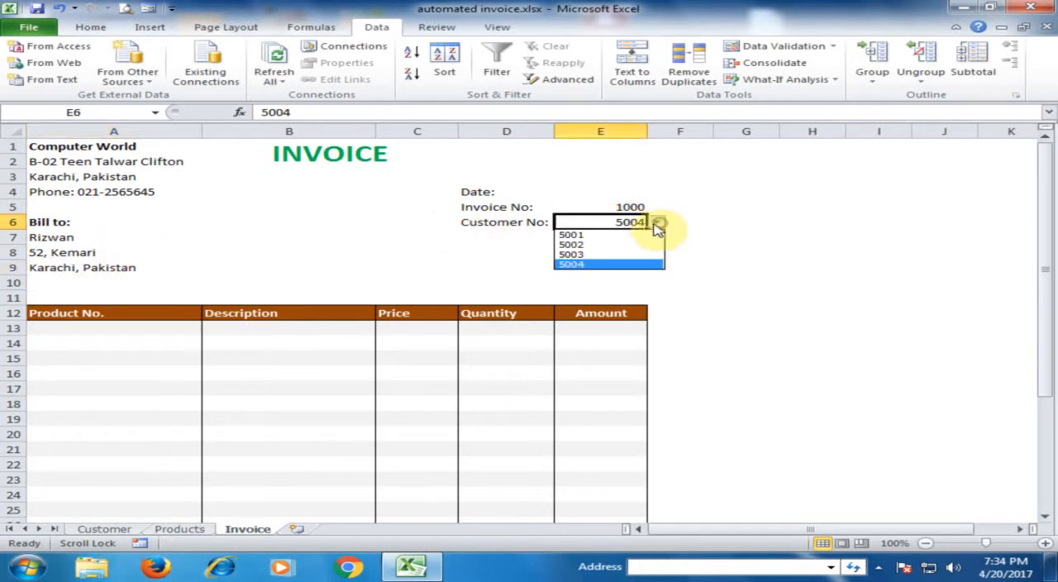
click(565, 246)
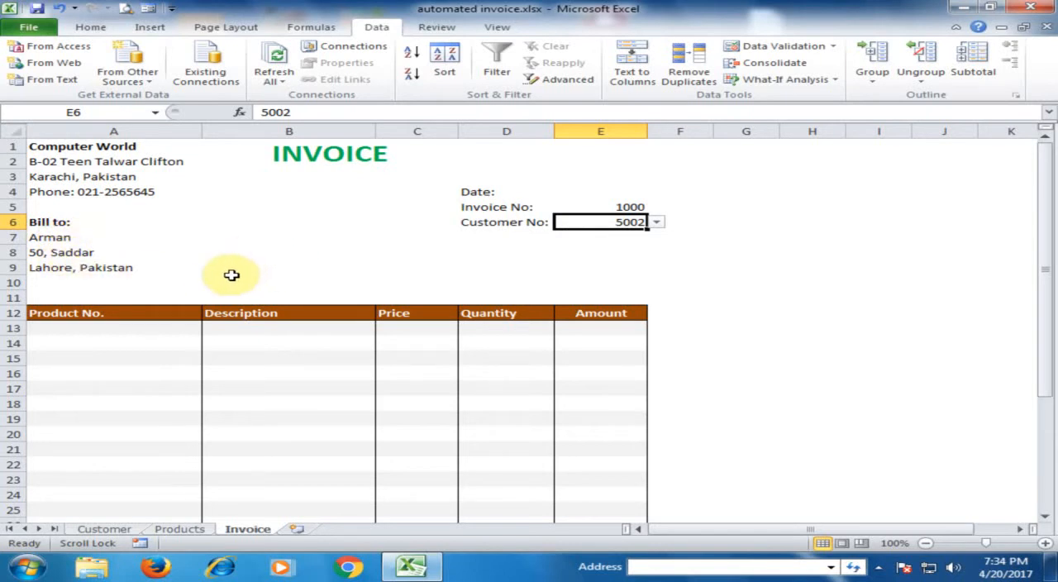
Step: Add list data validation to the Product No. cells A13:A31, using Products sheet range A4:A7 as the source
click(133, 327)
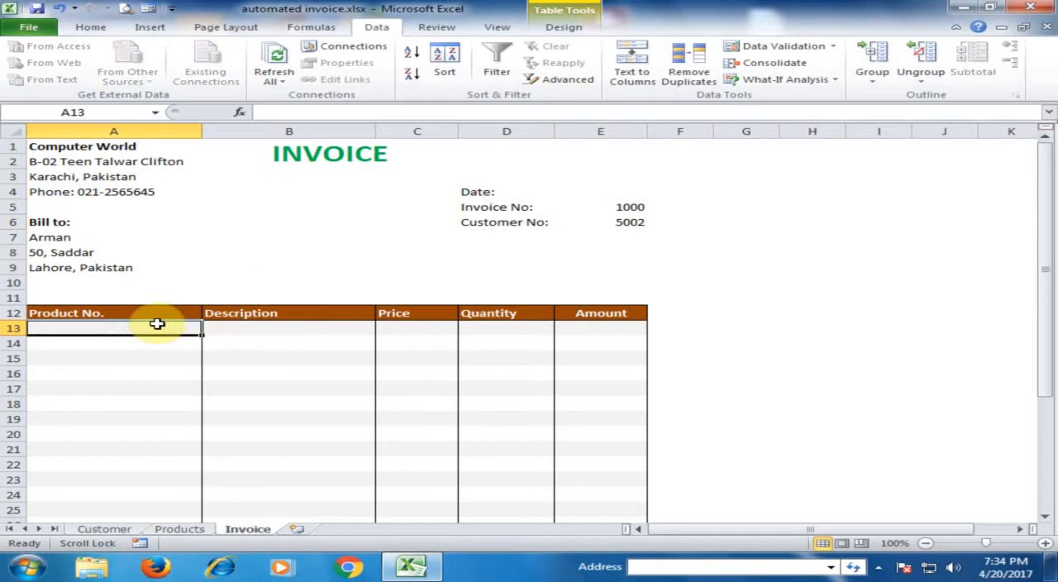
drag(163, 329, 138, 493)
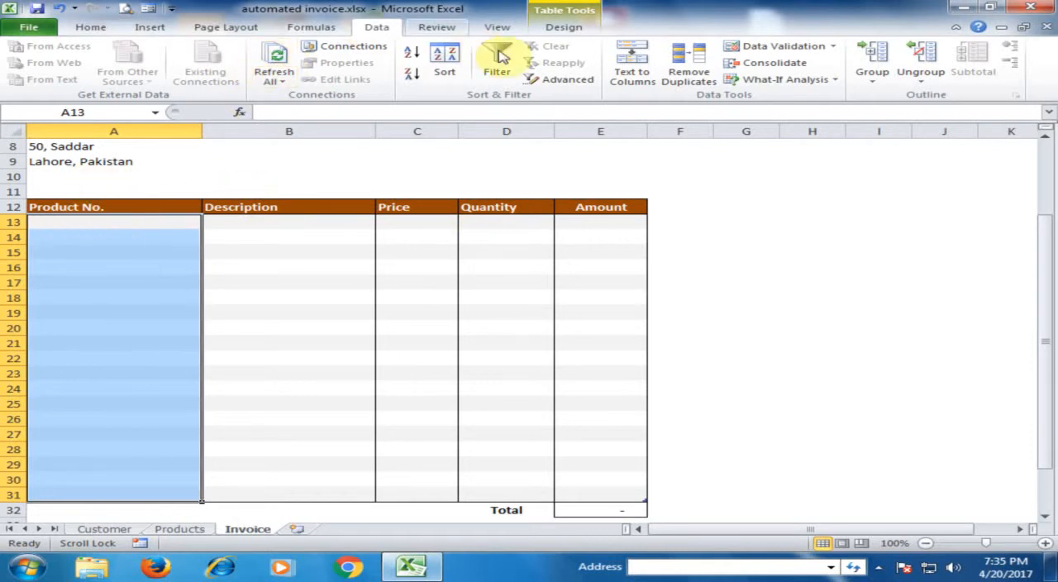
click(751, 46)
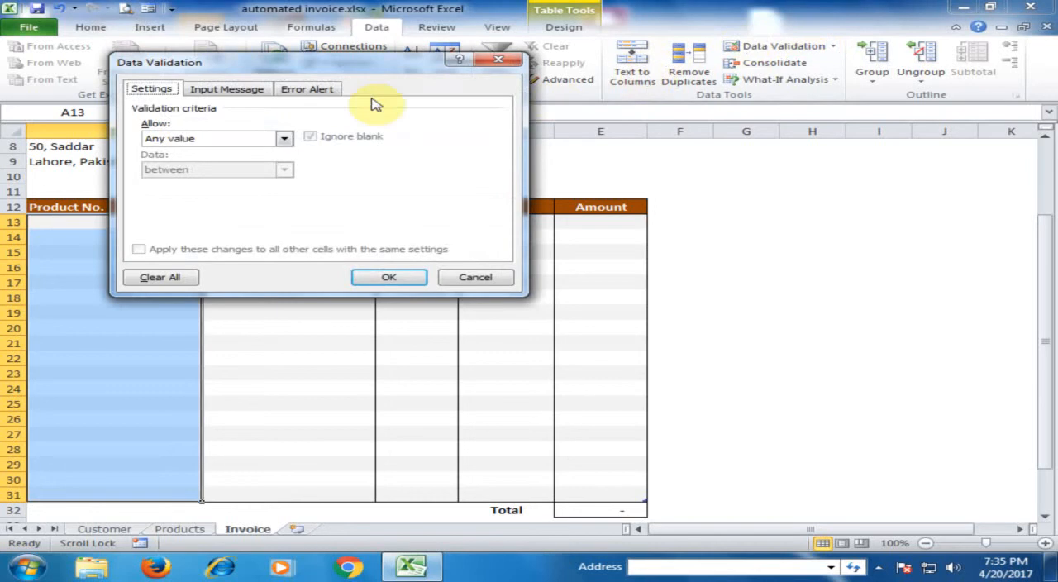
click(284, 138)
click(216, 186)
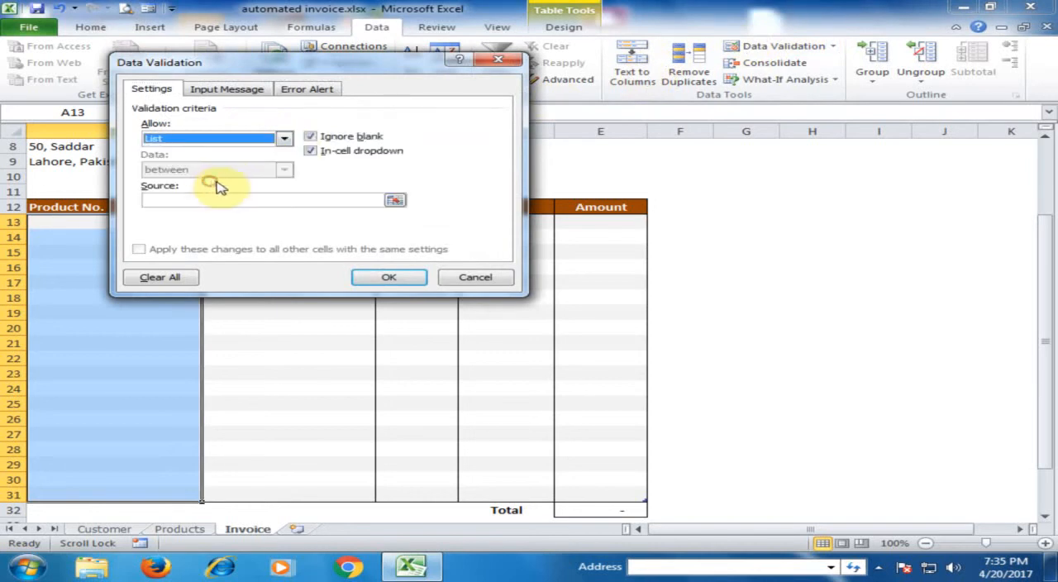
click(395, 200)
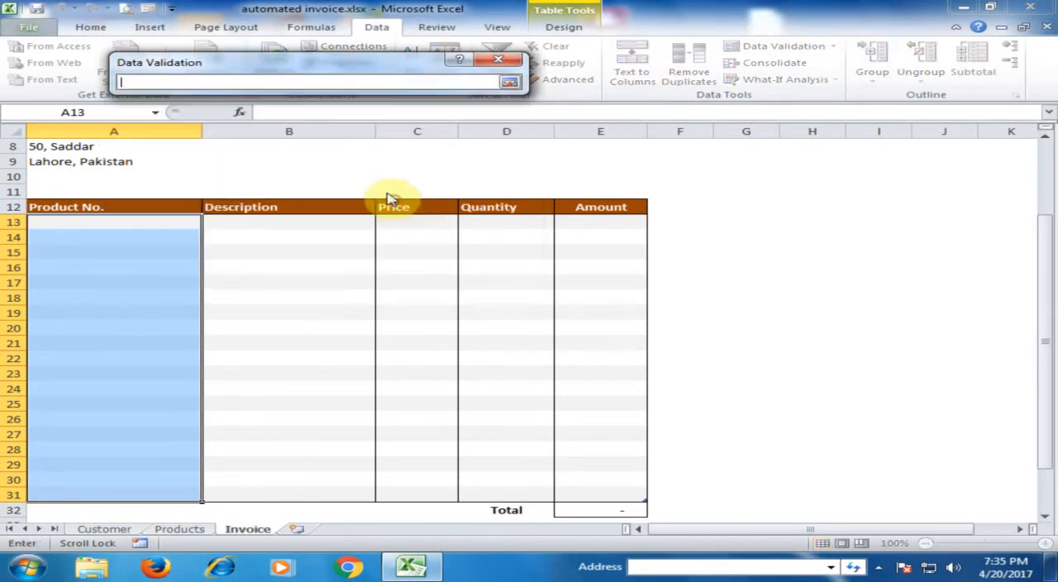
click(170, 529)
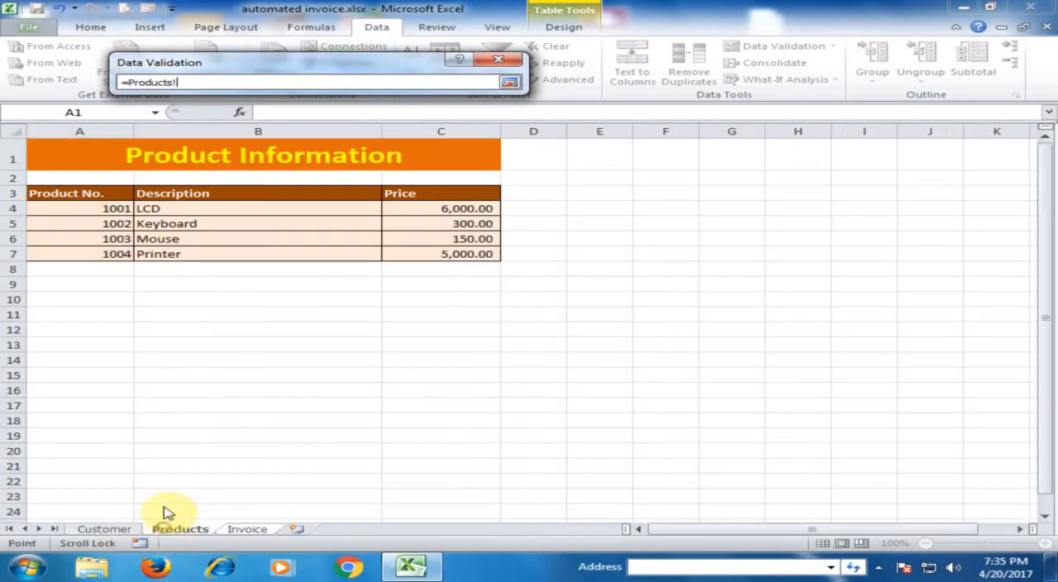
drag(90, 208, 90, 255)
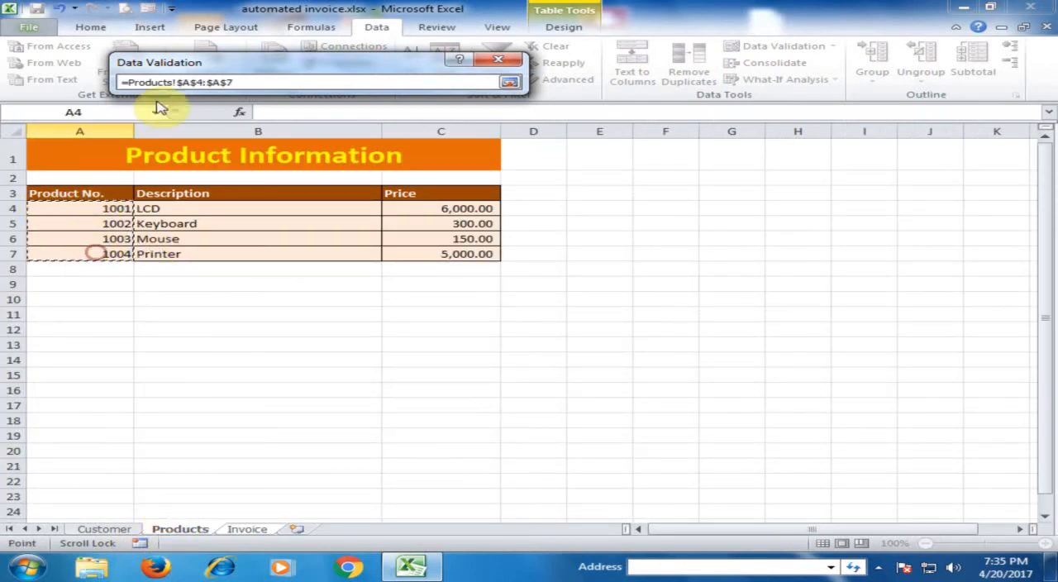
click(510, 82)
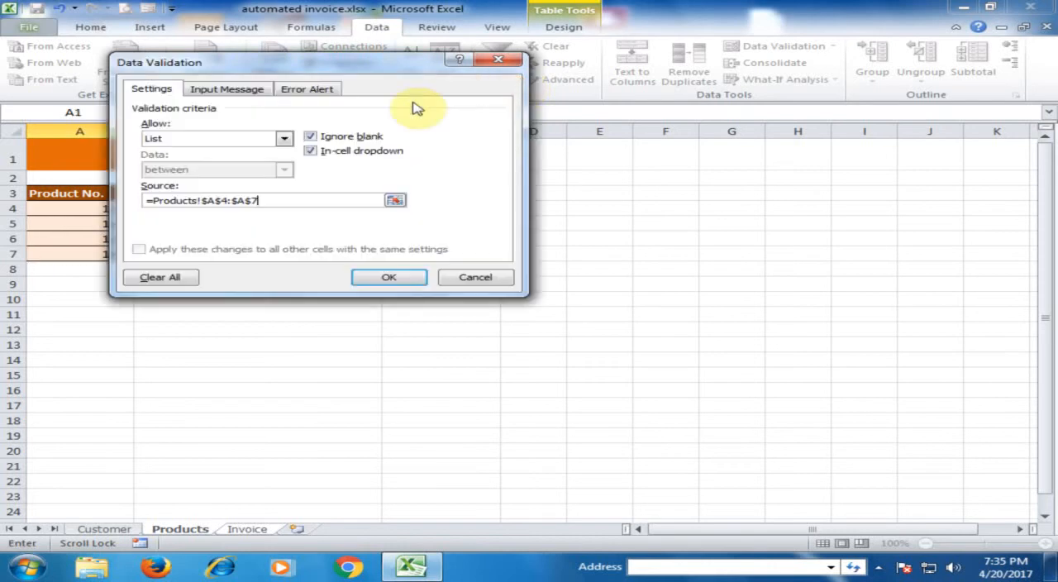
click(385, 278)
Step: Choose product number 1003 from the list in A13
click(183, 222)
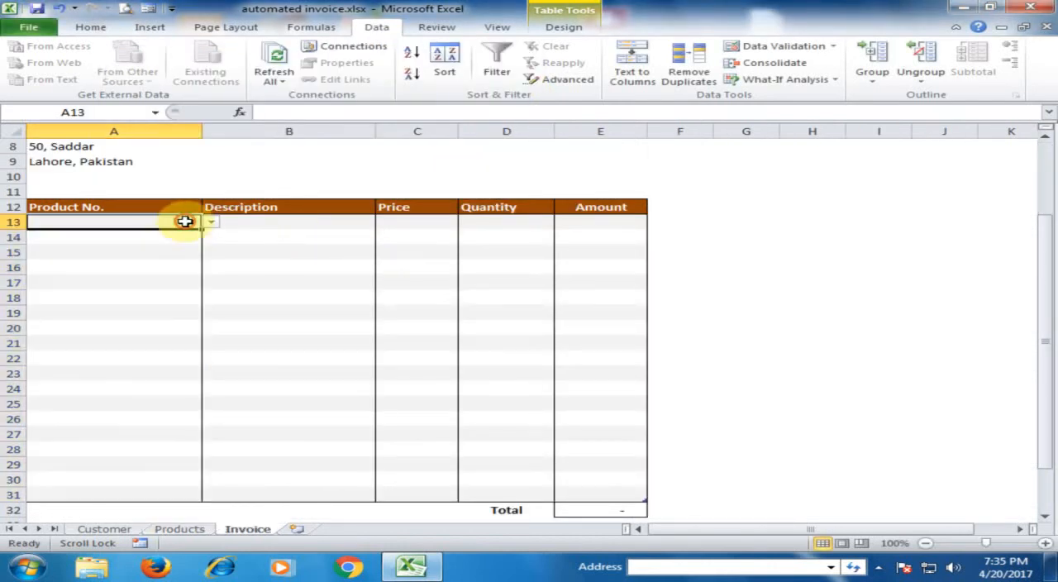
click(211, 222)
click(92, 255)
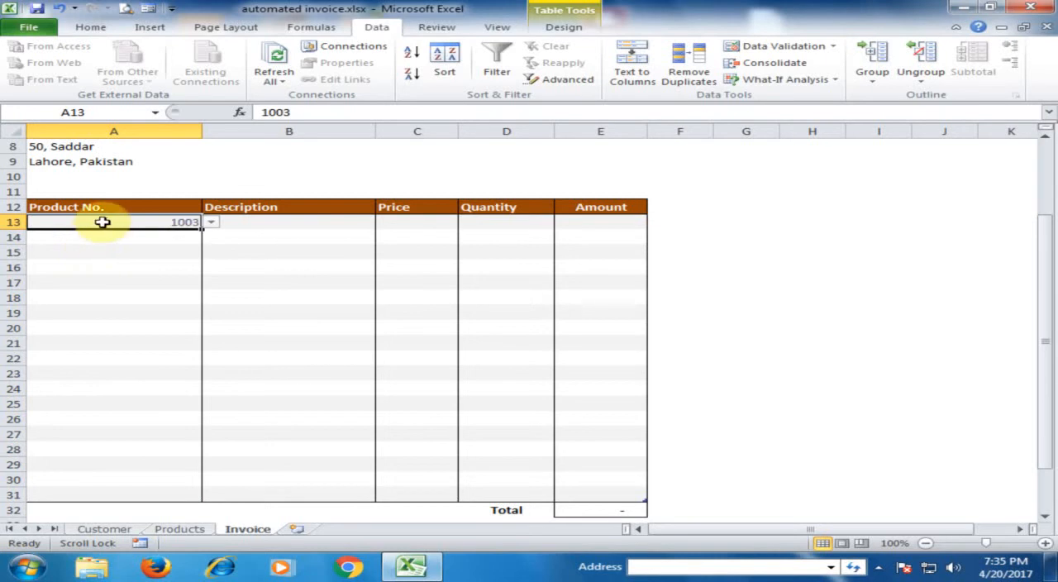
Step: Begin an IF formula in B13 that tests ISBLANK(A13) and returns " " when the product number is empty
click(274, 223)
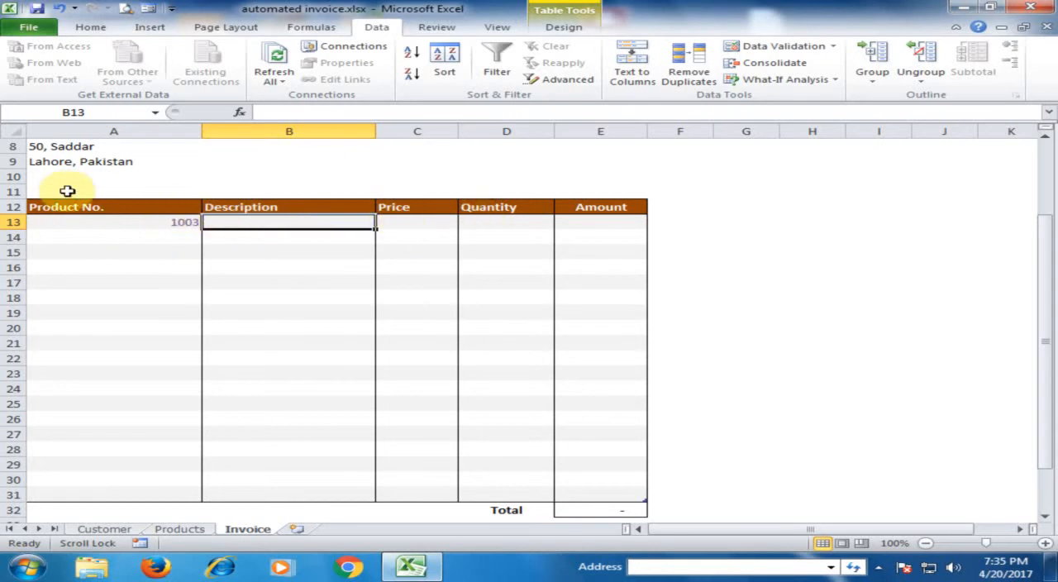
text(=if)
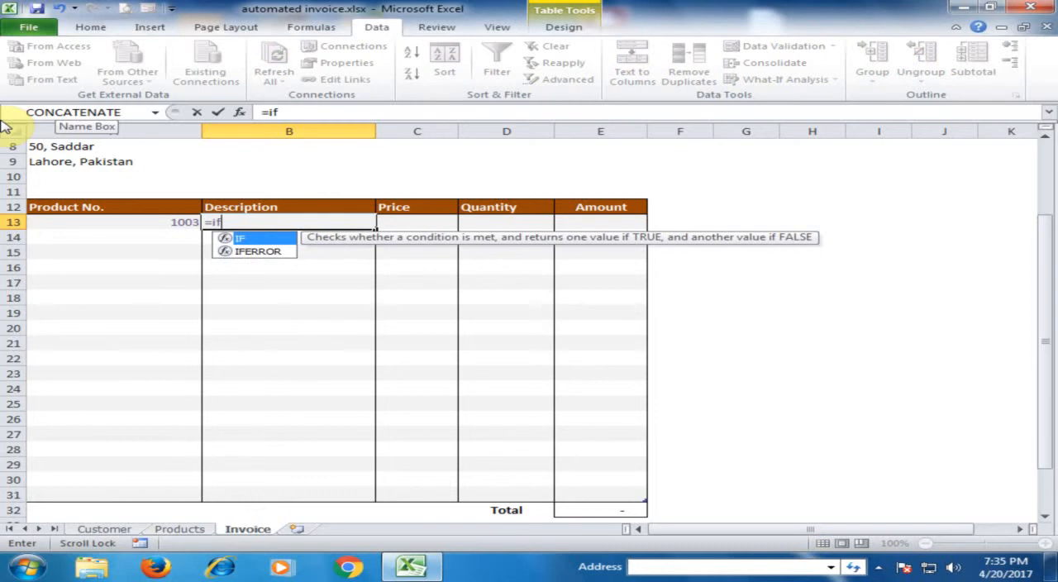
text(()
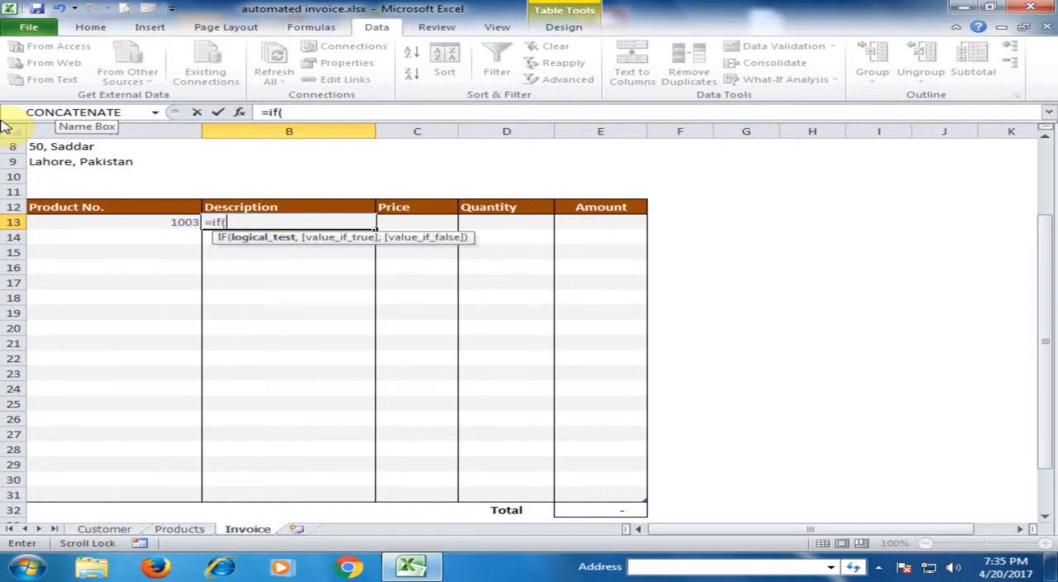
text(is)
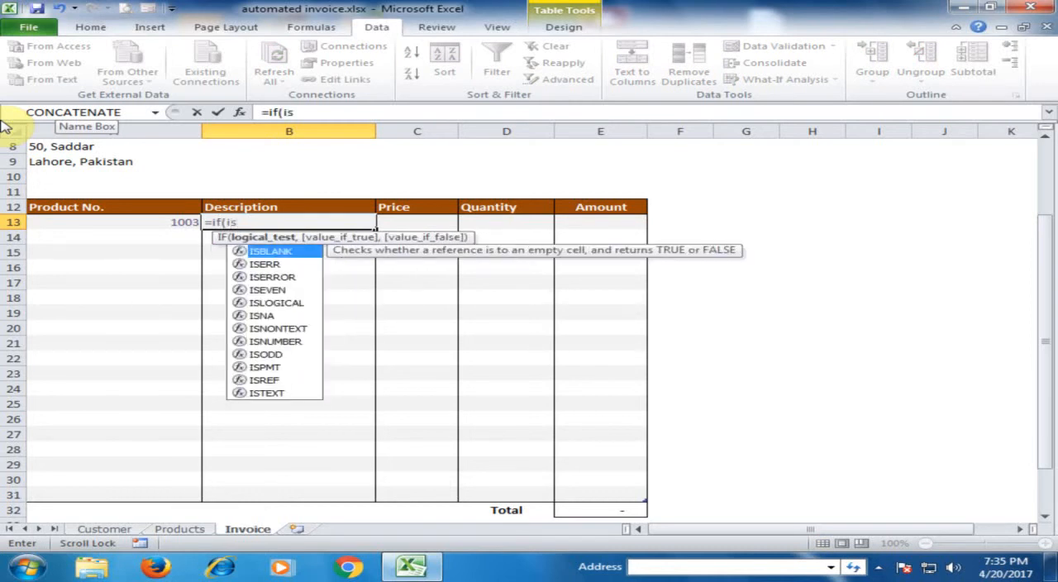
key(Tab)
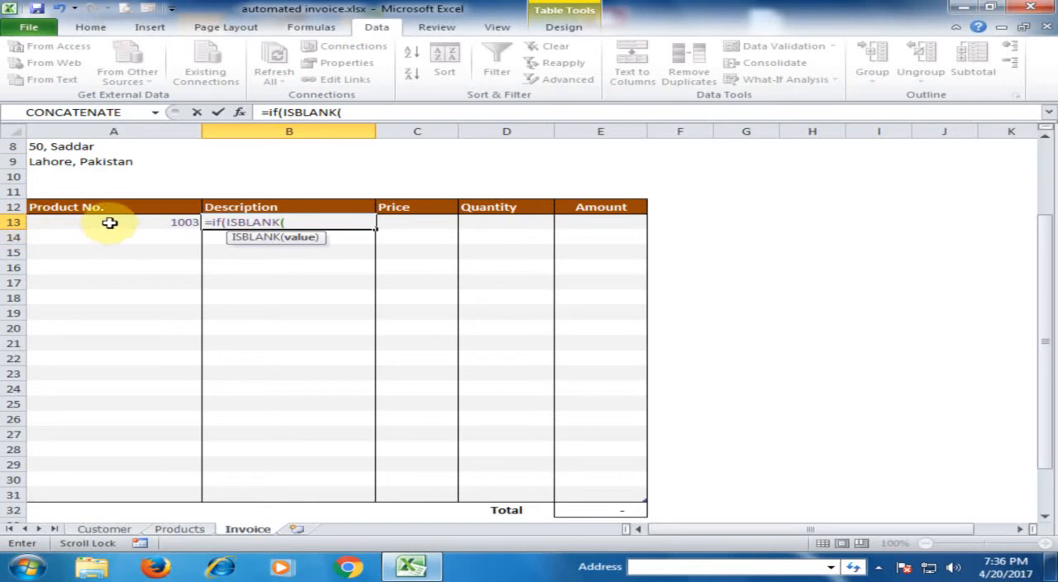
text(a13)
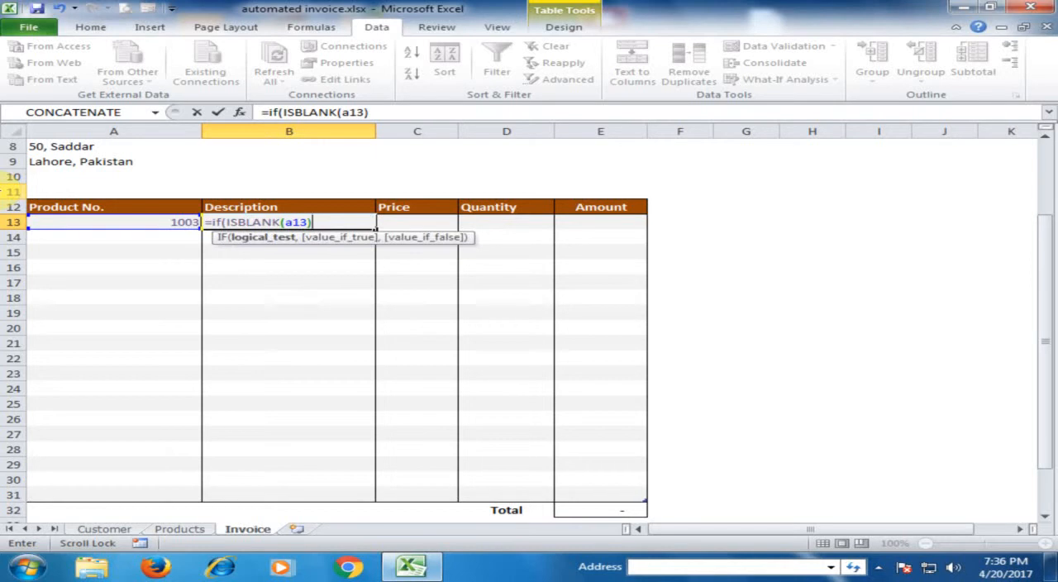
text(,)
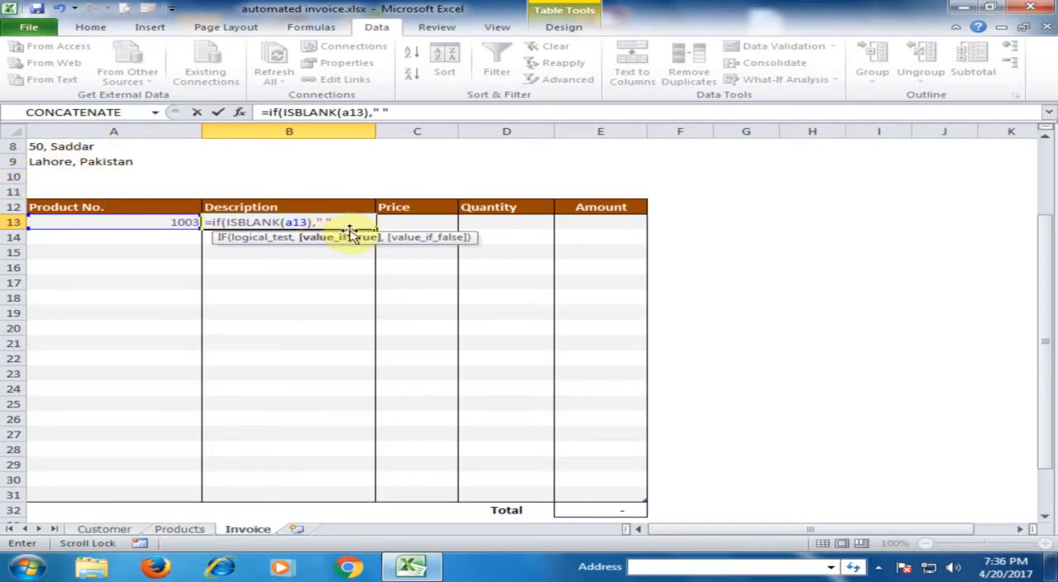
text(" ",)
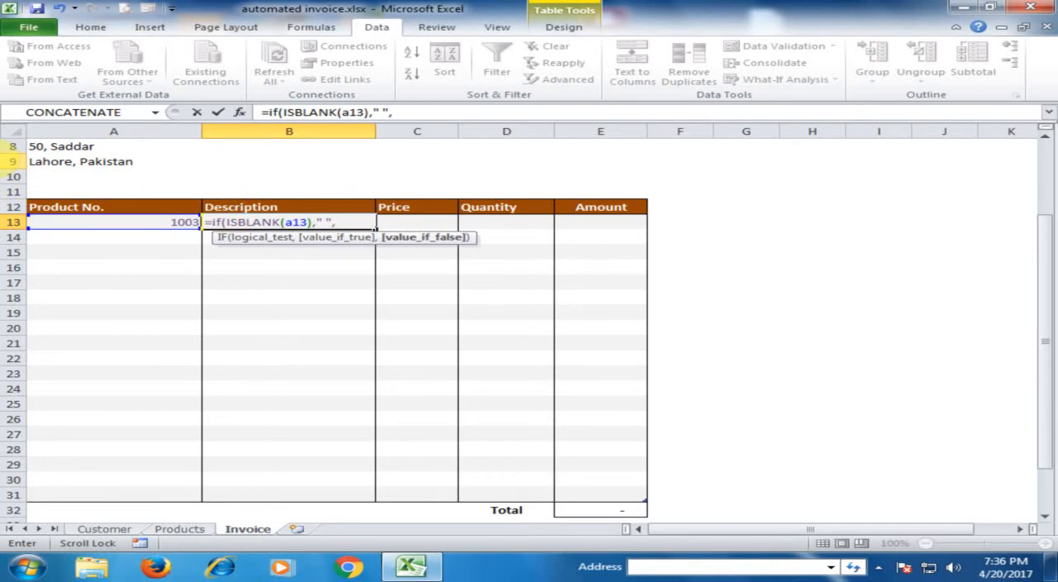
text(vlo)
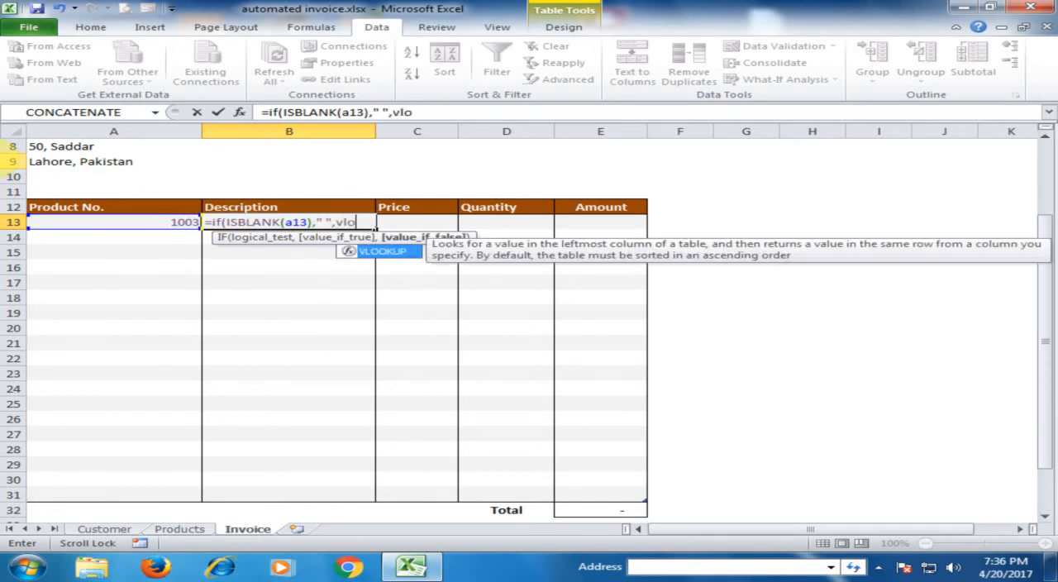
Step: Add a VLOOKUP as the IF formula's false value, looking up A13 in Products sheet range A4:C7
key(Tab)
text(a13)
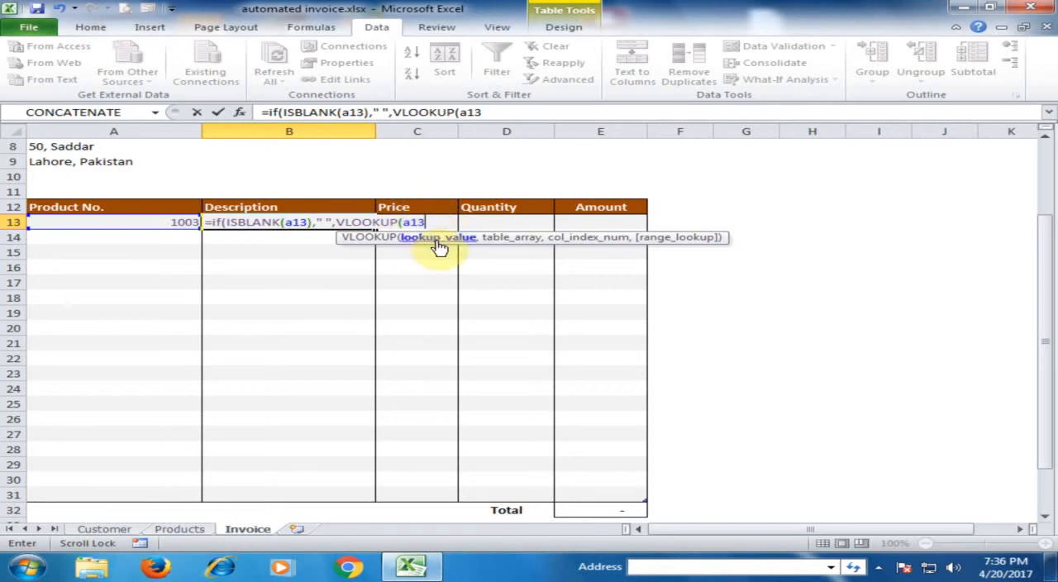
text(,)
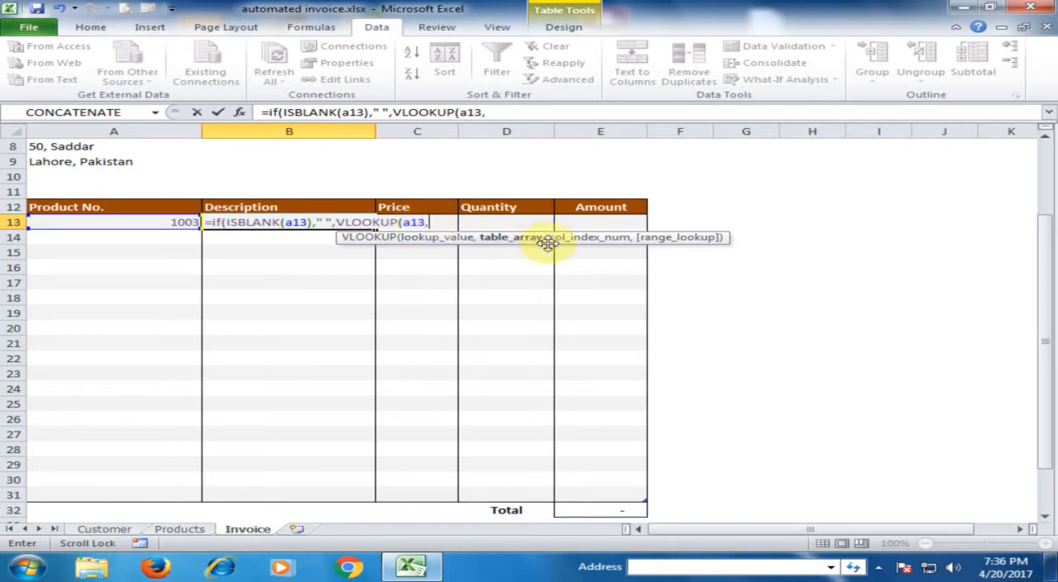
click(181, 529)
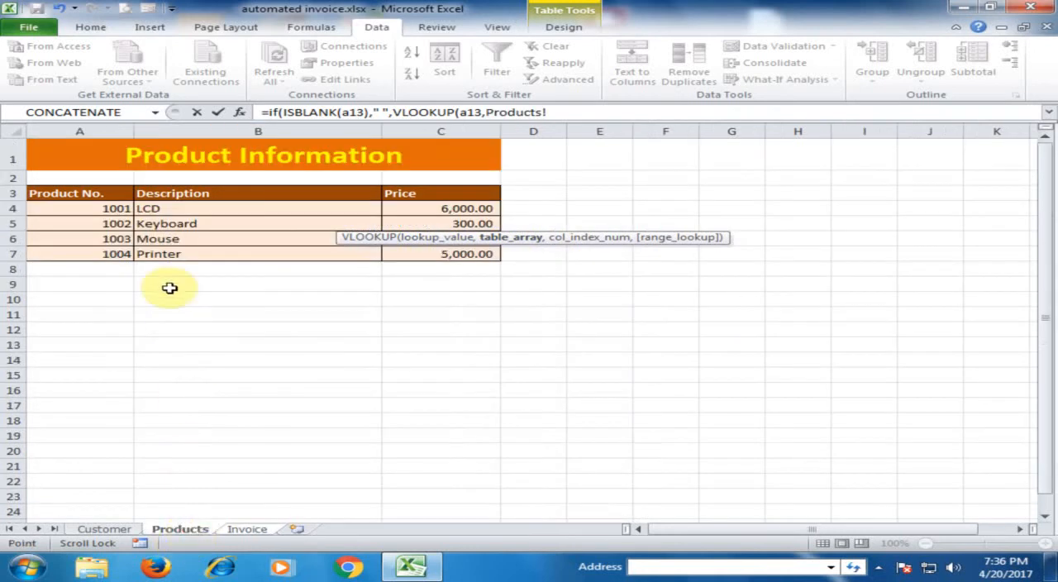
drag(107, 208, 446, 254)
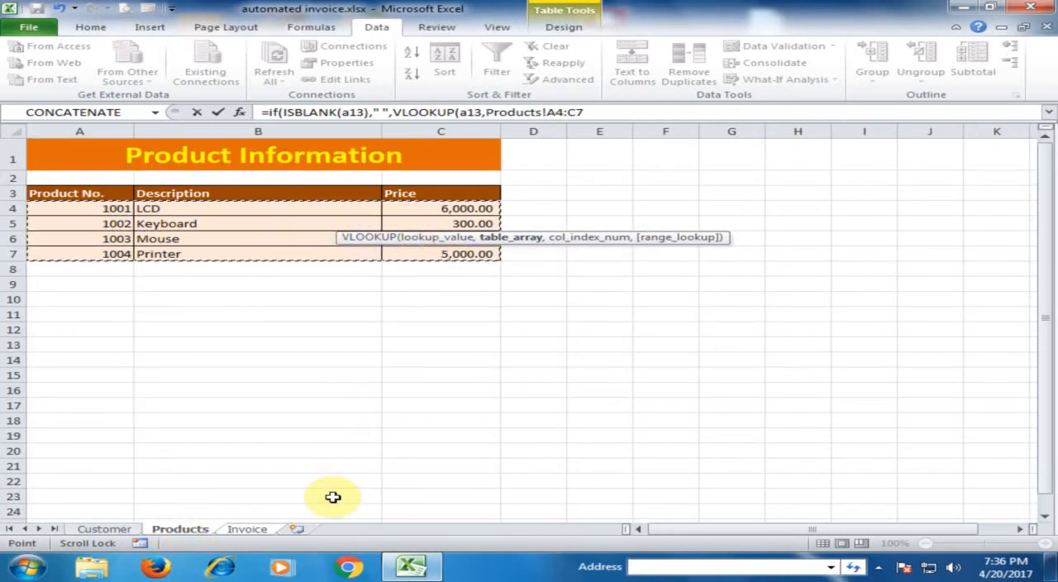
key(Return)
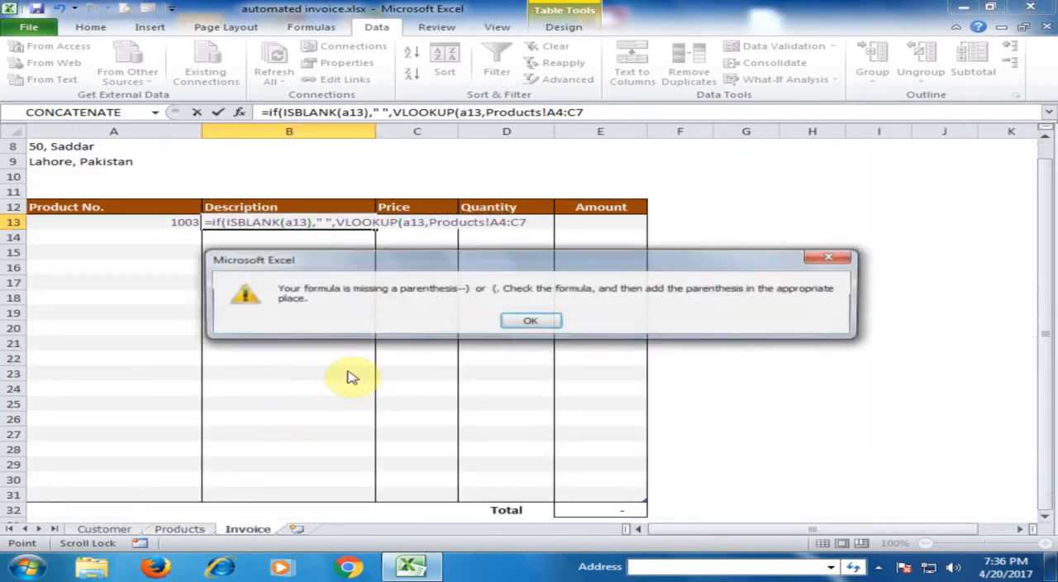
click(529, 321)
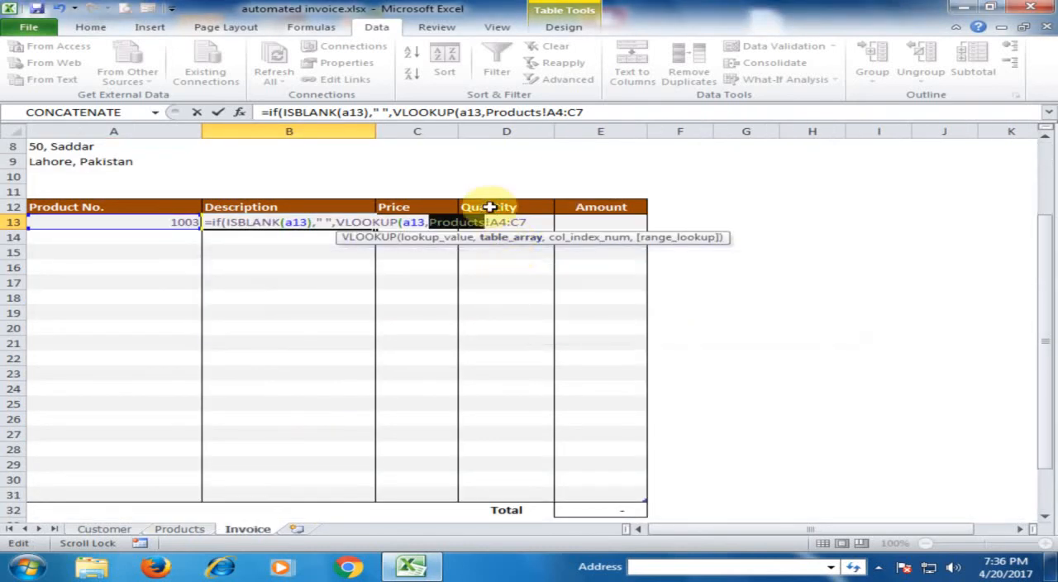
Step: Make the VLOOKUP's table range absolute as Products!$A$4:$C$7
click(499, 222)
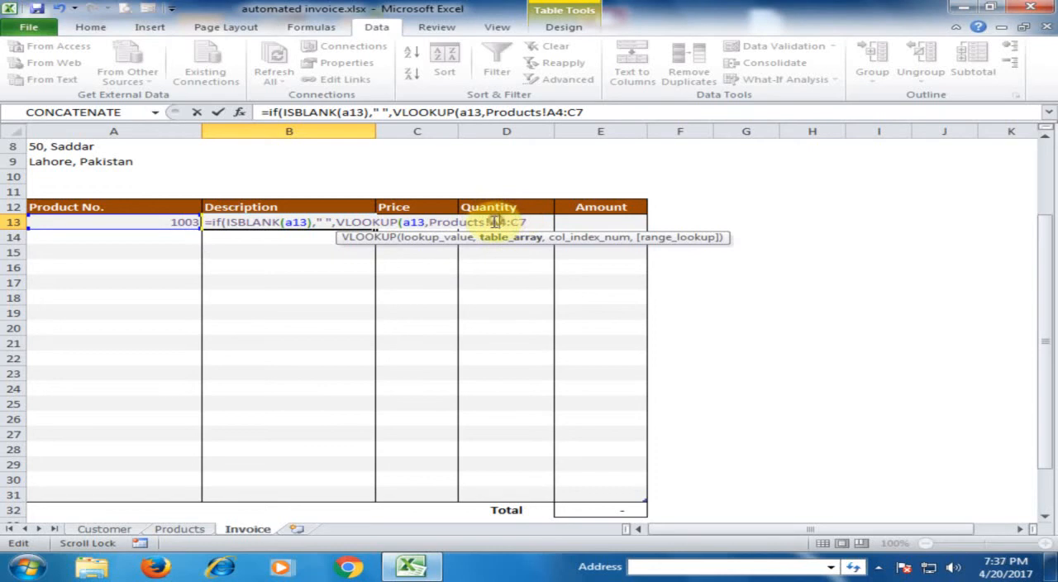
drag(491, 221, 533, 224)
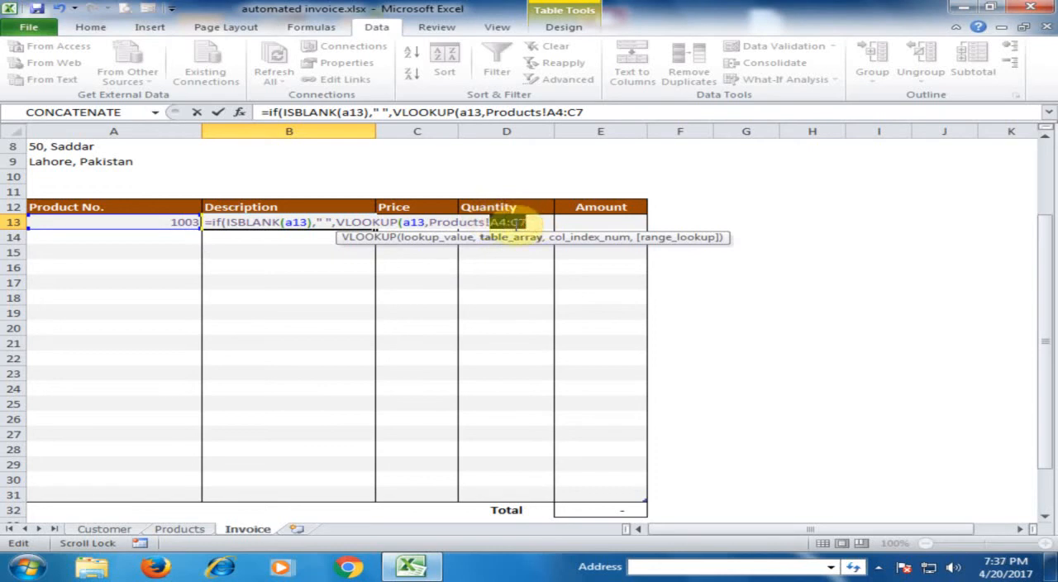
key(F4)
click(573, 219)
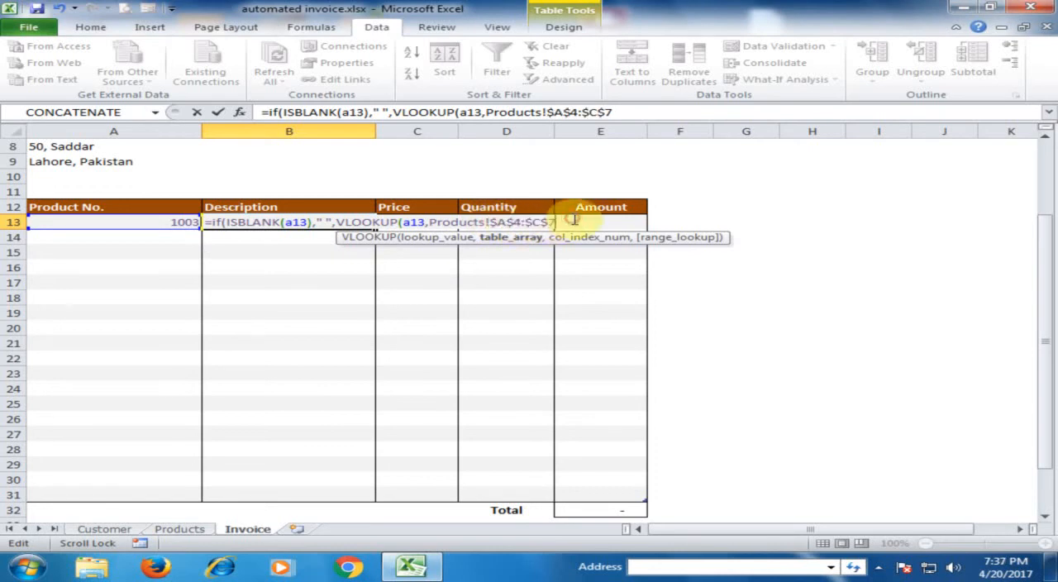
Step: Complete the B13 formula with column index 2 and FALSE for an exact match, accepting the proposed closing parenthesis
text(,2)
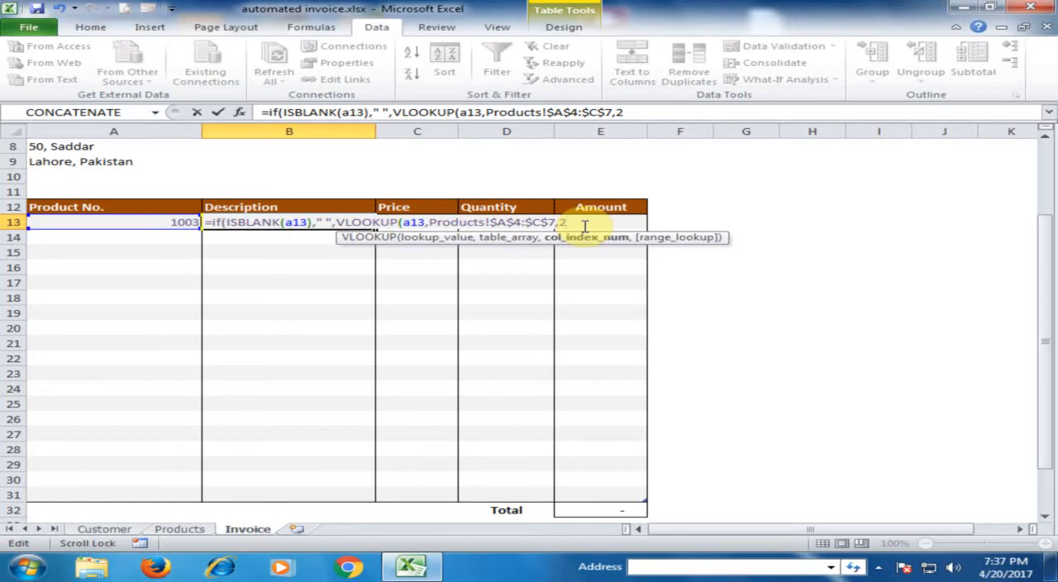
text(,)
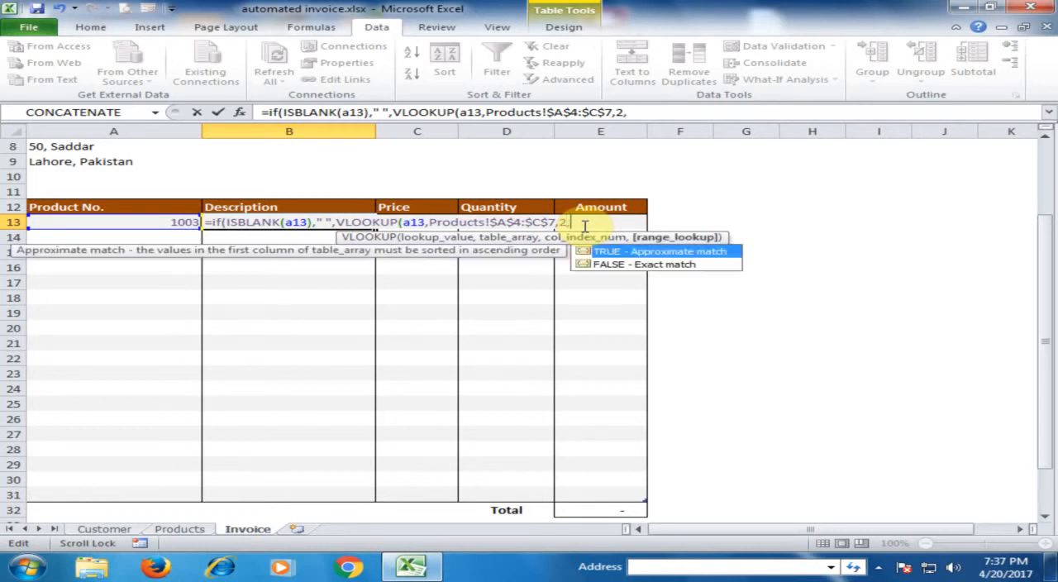
double_click(616, 265)
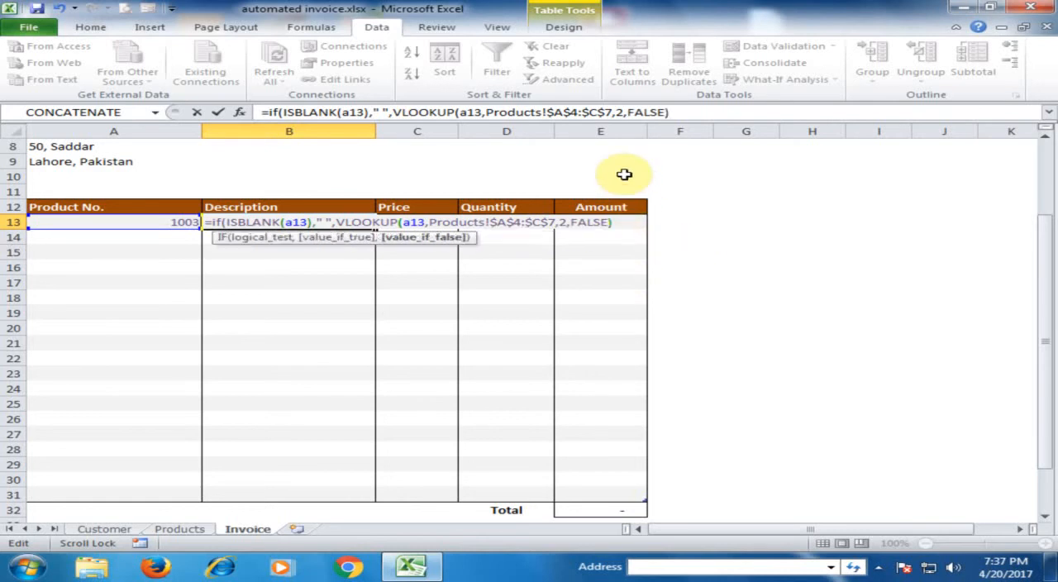
key(Return)
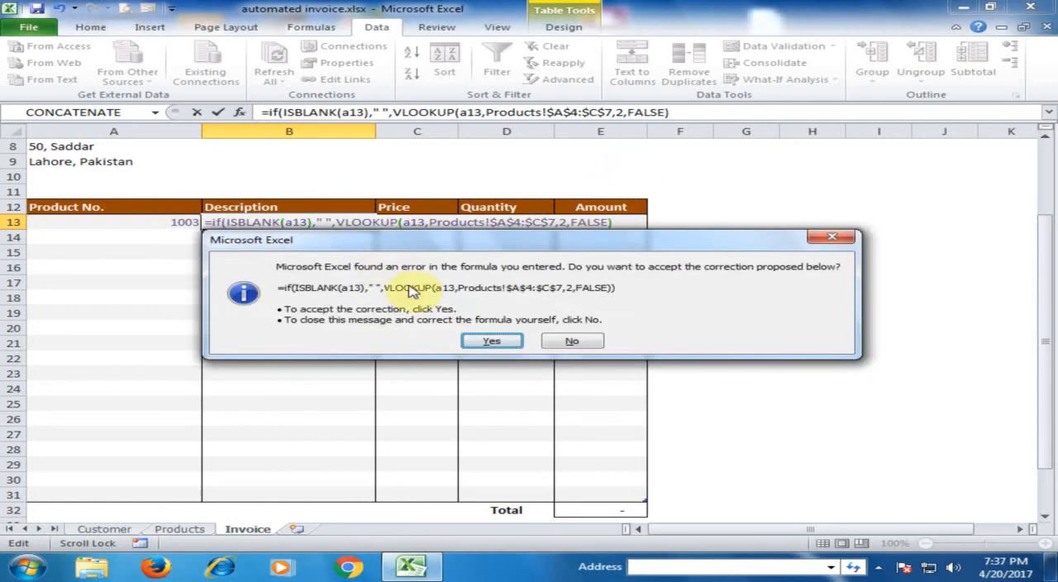
click(487, 343)
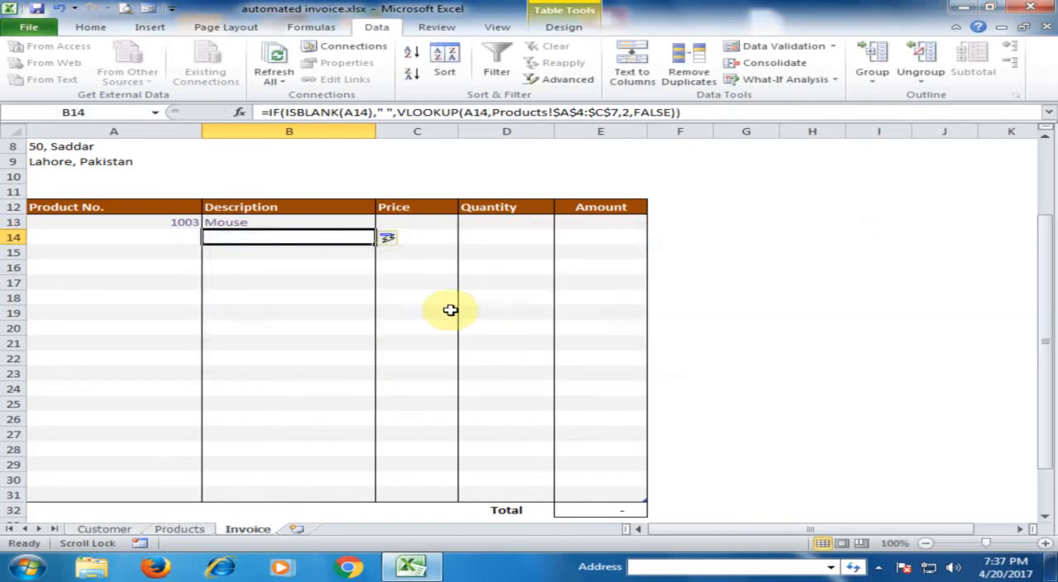
Step: Copy the full text of the Description formula in B13, leaving the cell's formula as it is
click(291, 225)
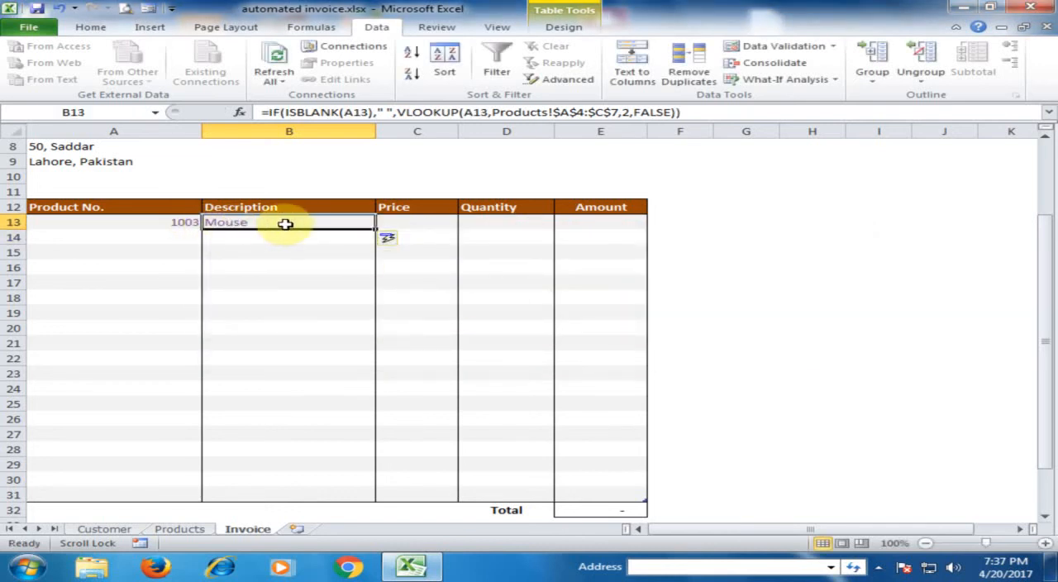
click(405, 223)
click(331, 226)
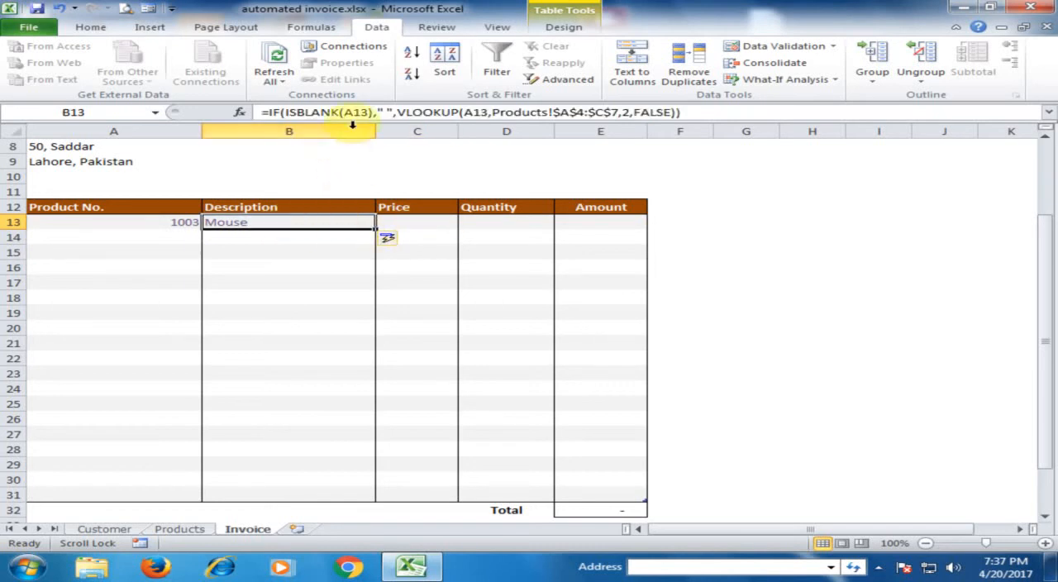
drag(731, 107, 229, 110)
right_click(315, 111)
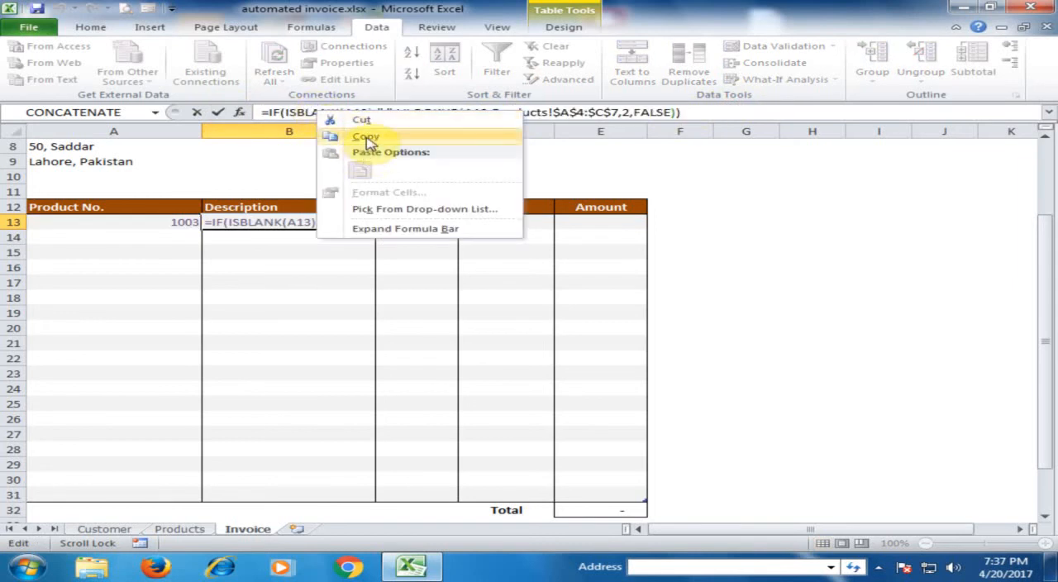
key(Escape)
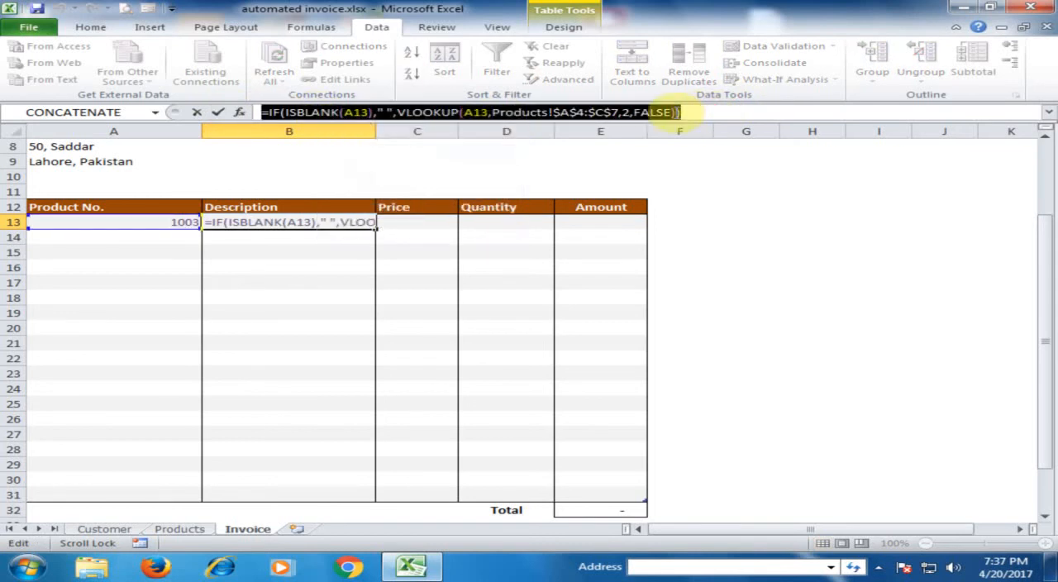
right_click(676, 118)
click(721, 138)
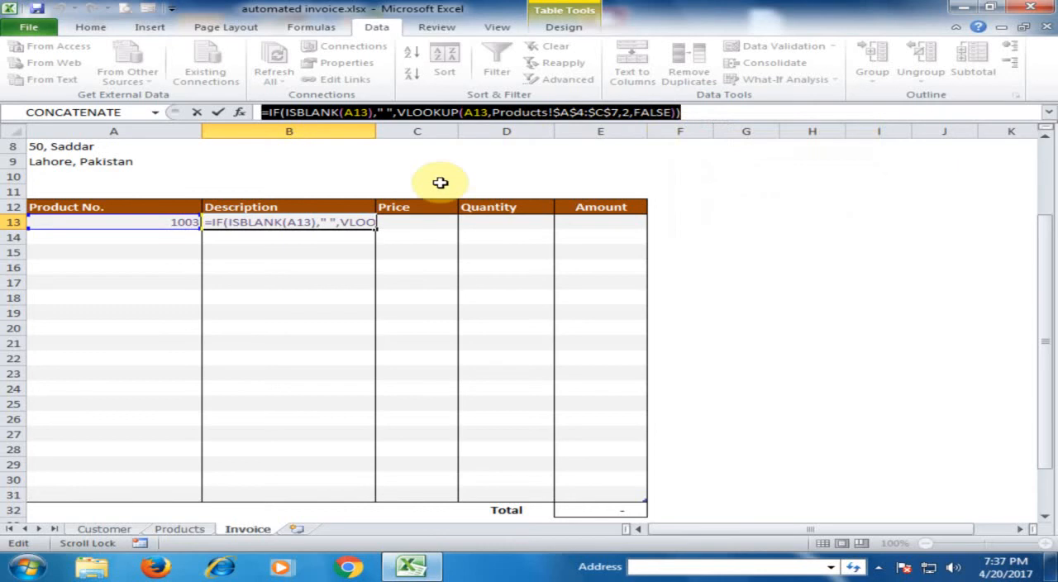
key(Return)
Step: Paste the copied formula into Price cell C13 and change its VLOOKUP column index to 3
click(414, 219)
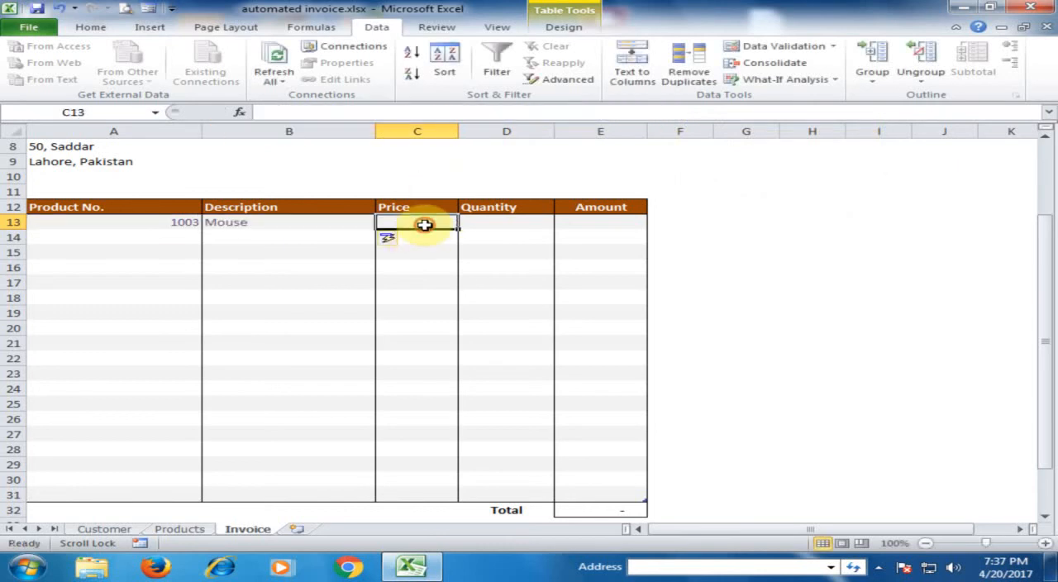
right_click(354, 112)
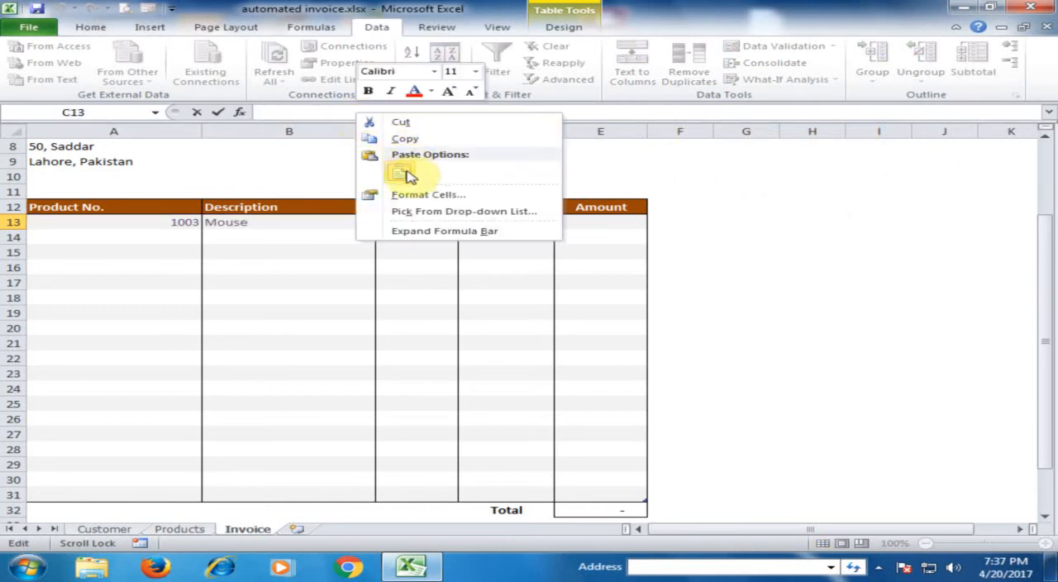
click(406, 171)
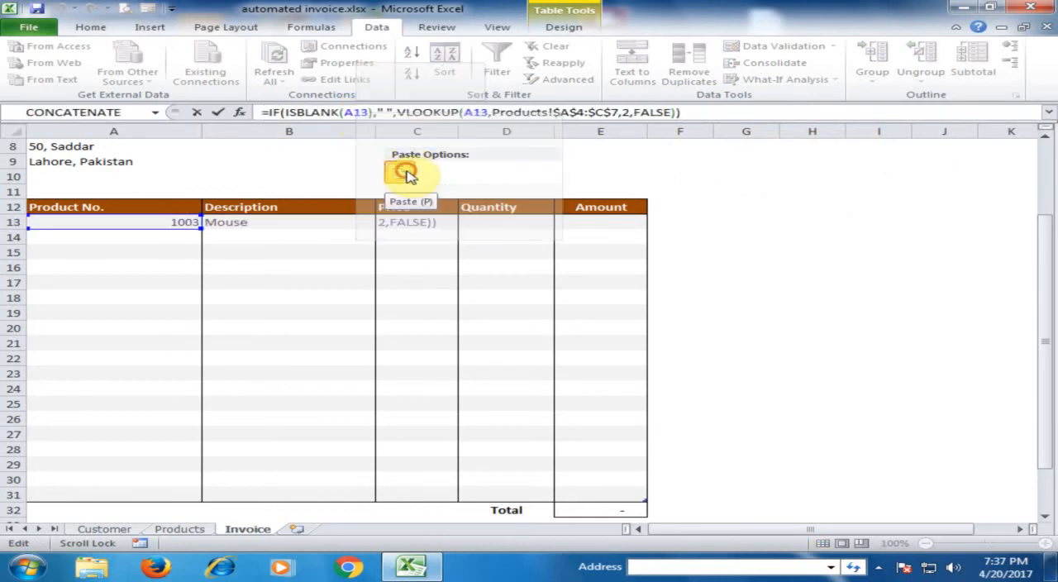
double_click(626, 112)
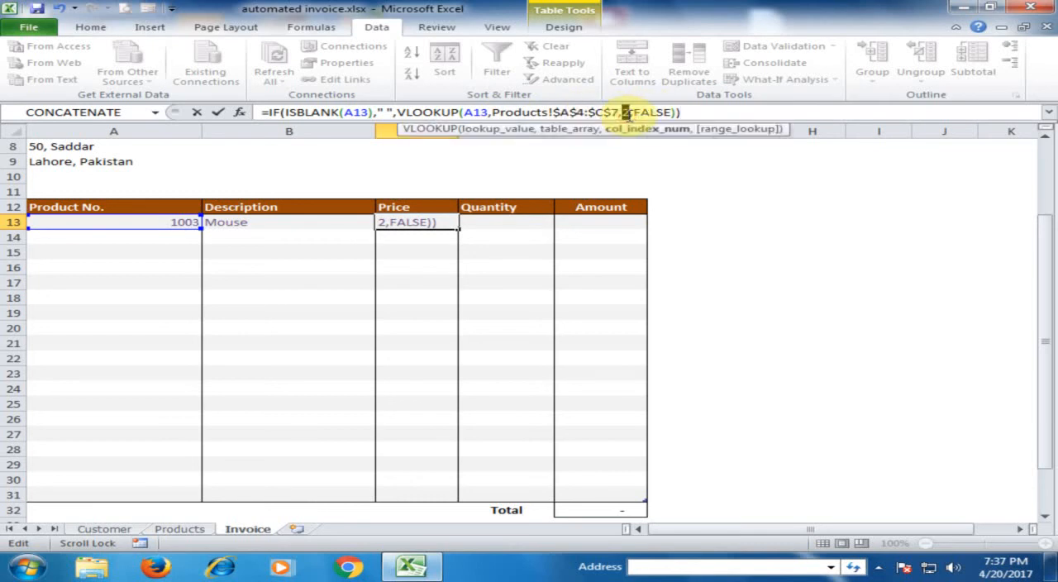
text(3)
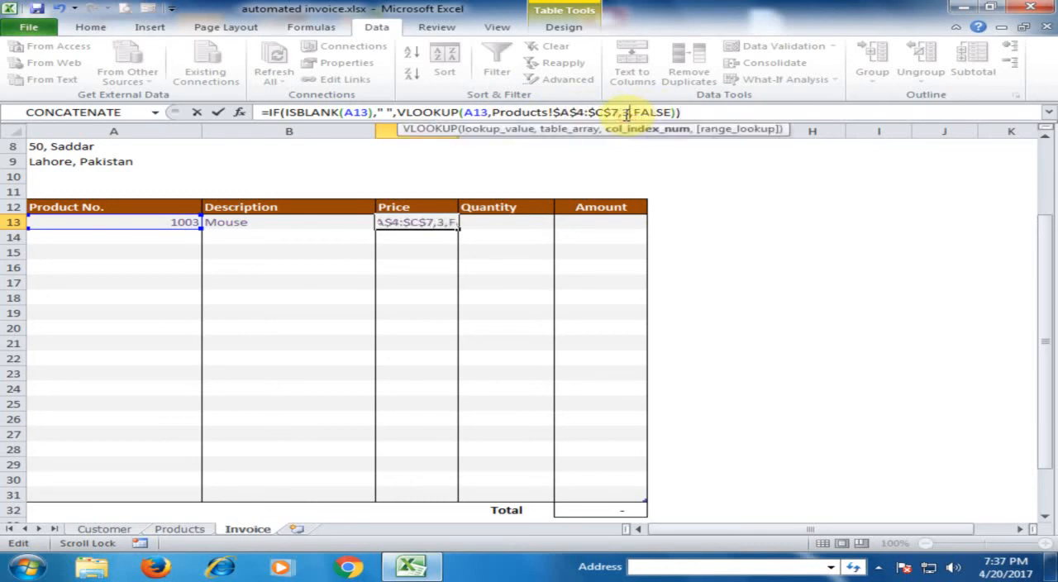
key(Return)
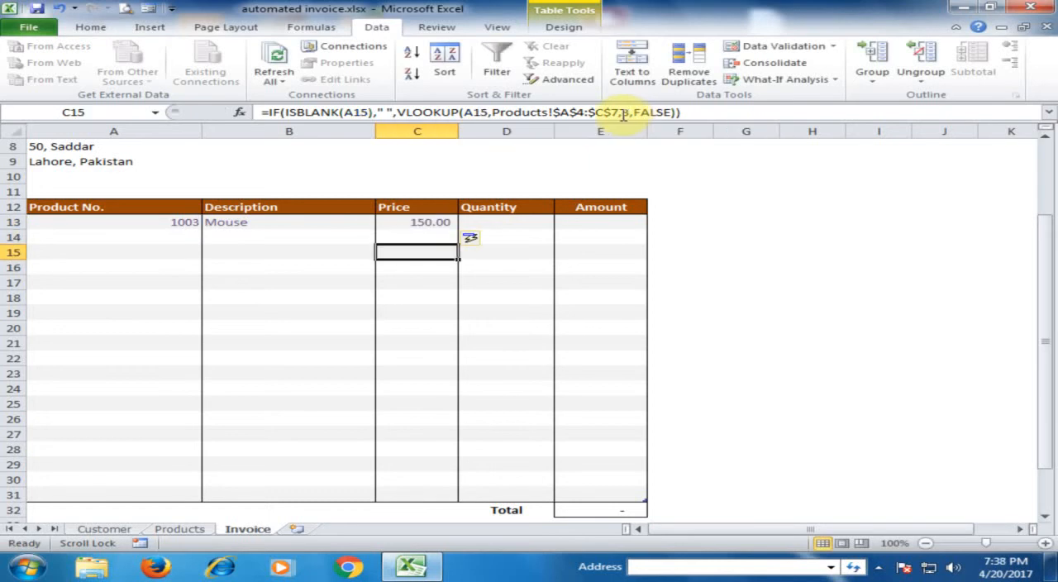
click(430, 222)
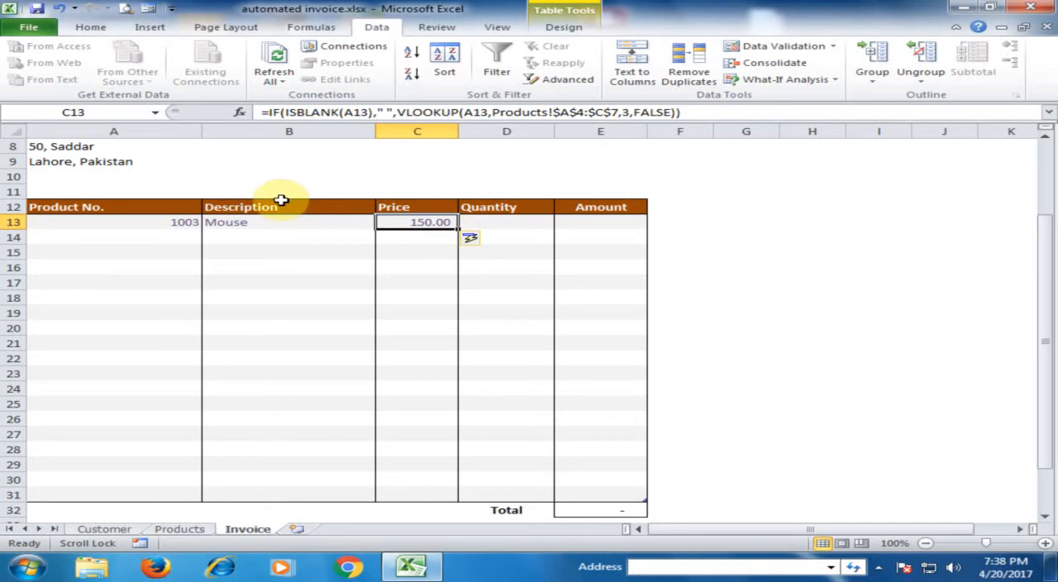
Step: Choose product number 1002 in A13 and compare the returned description and price with the Products sheet
click(170, 223)
click(212, 223)
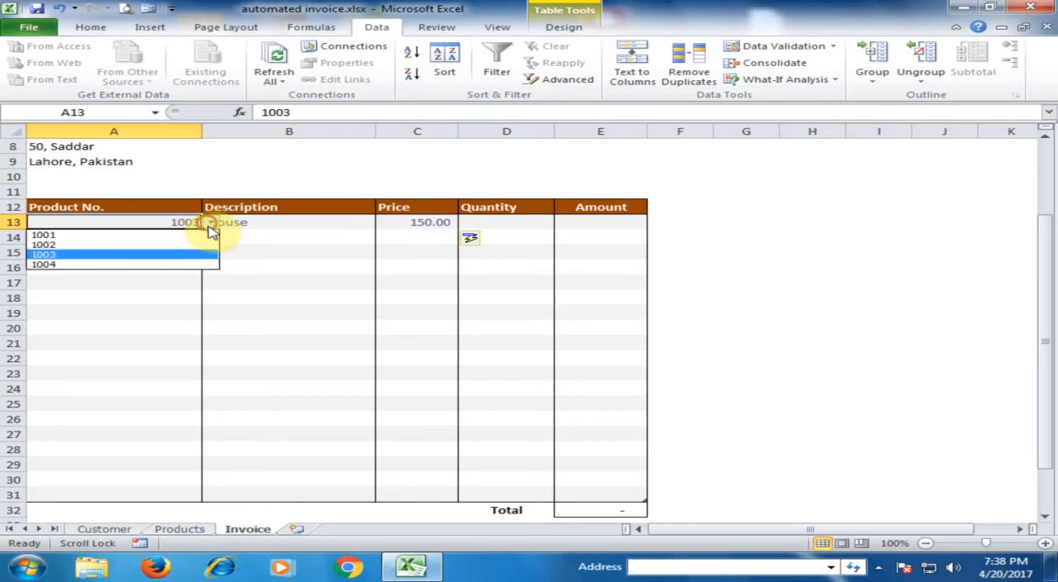
click(135, 245)
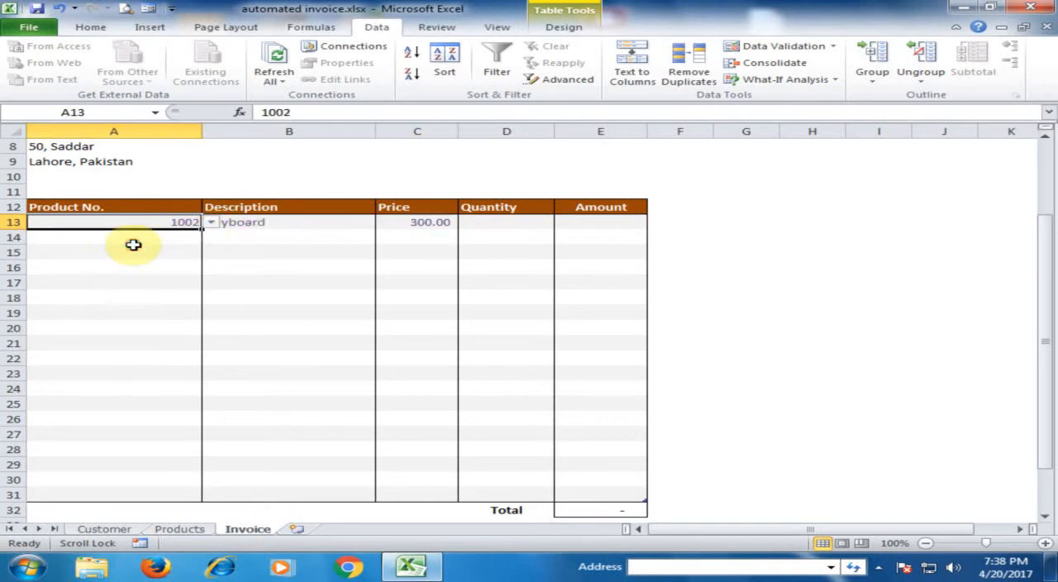
click(284, 222)
click(423, 221)
click(179, 529)
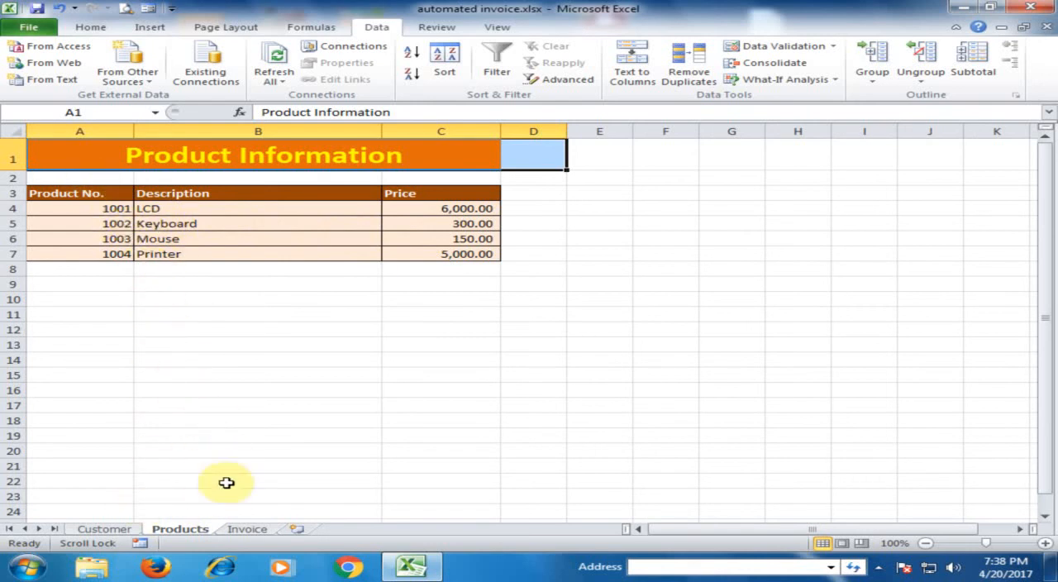
click(246, 528)
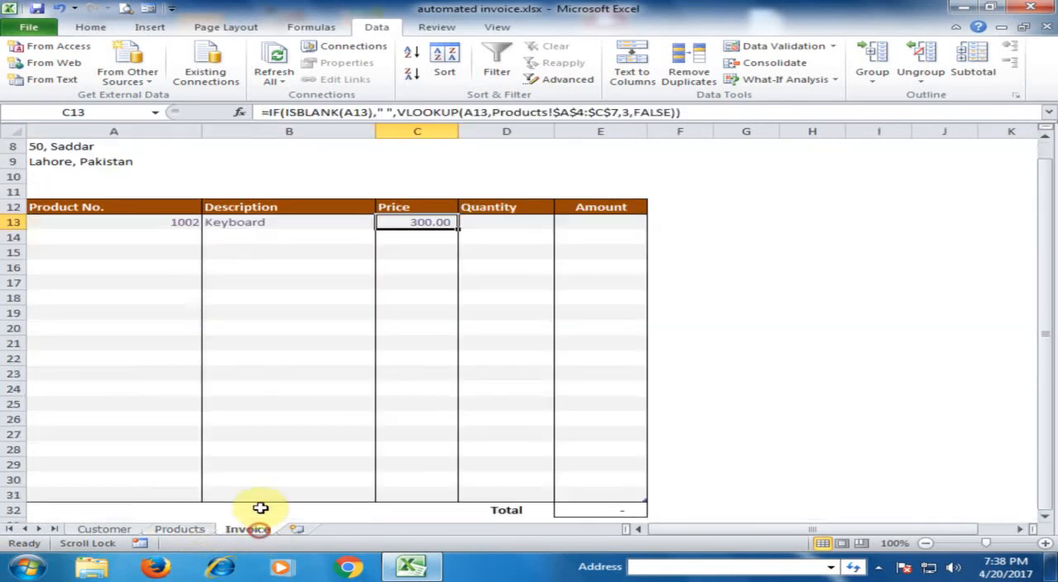
Step: Set the product number in A13 to 1003 and check the description returned in B13
click(185, 221)
click(206, 222)
click(125, 256)
click(314, 223)
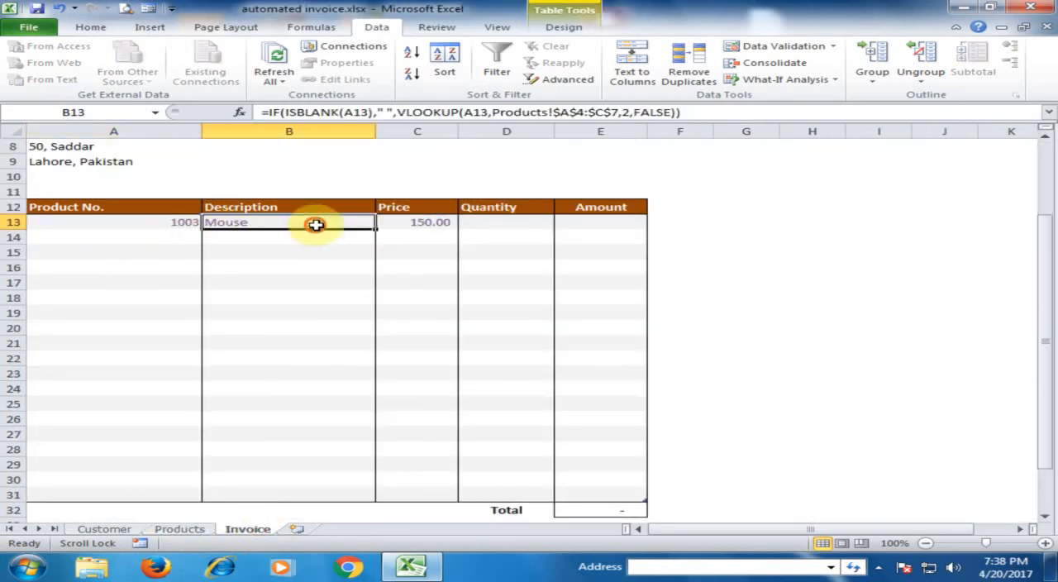
Step: Fill the Description formula from B13 and the Price formula from C13 down to row 31
click(160, 222)
click(289, 222)
drag(377, 231, 354, 494)
click(444, 224)
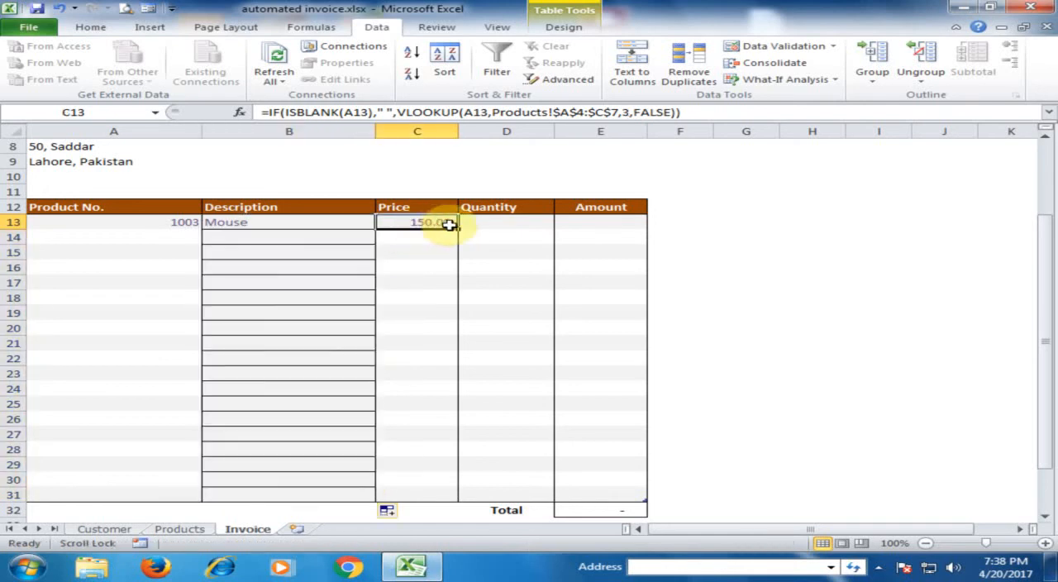
drag(457, 231, 453, 496)
Step: Apply All Borders to the invoice item cells A13:E30
drag(78, 223, 624, 482)
click(90, 26)
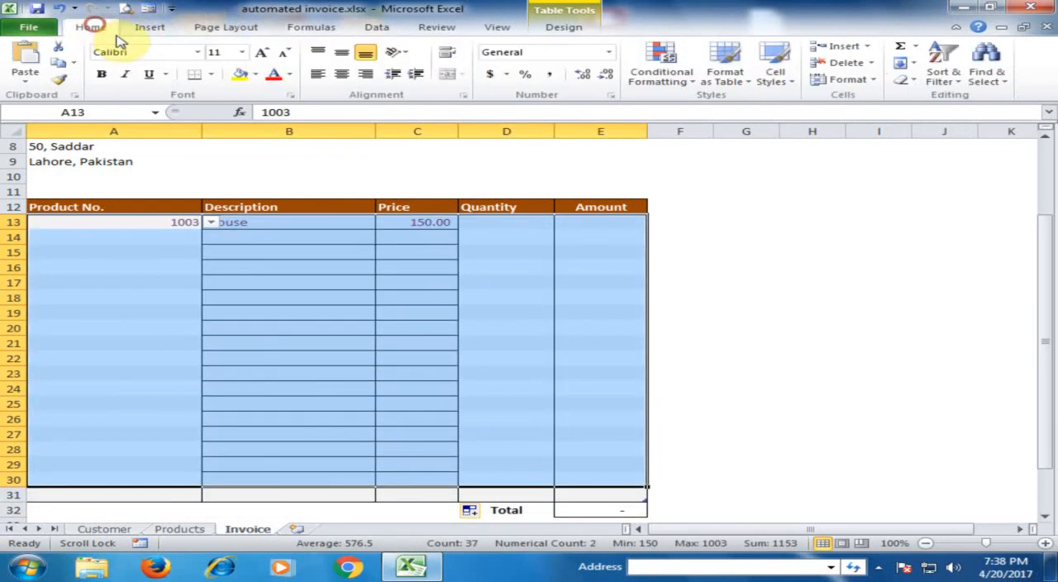
click(214, 74)
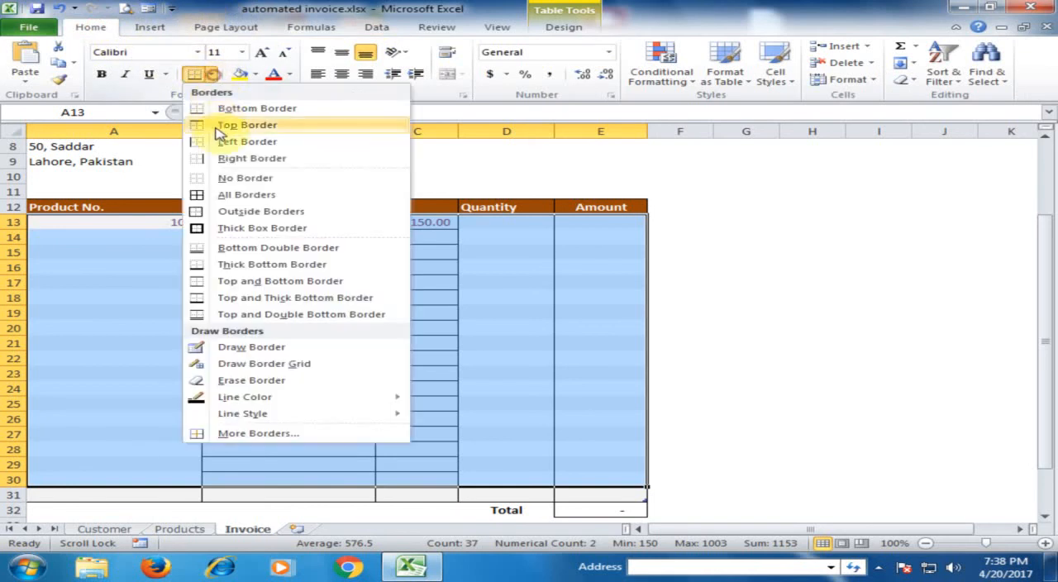
click(235, 194)
click(524, 310)
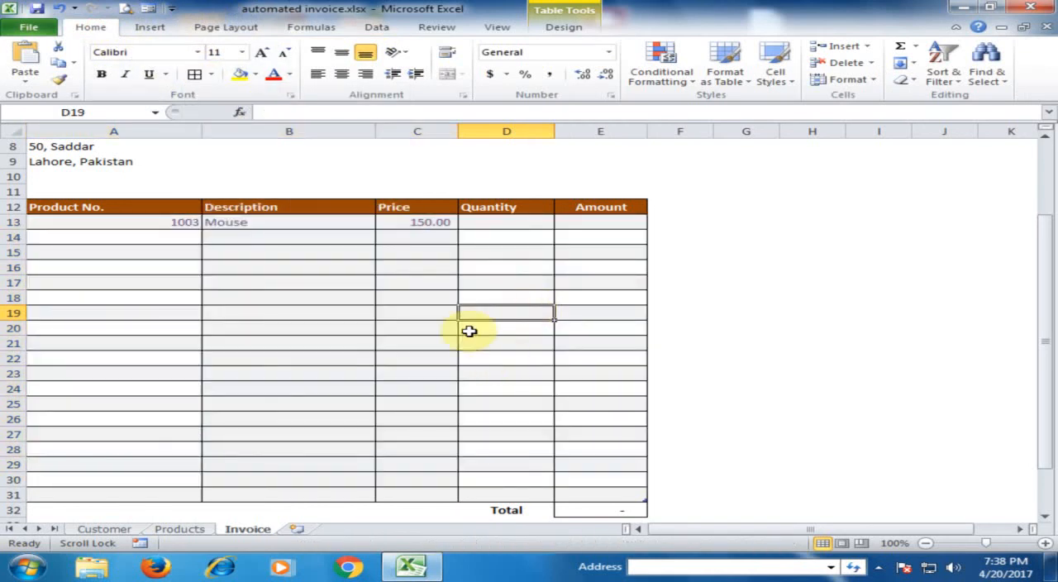
Step: Enter a quantity of 5 for the first invoice item in D13
click(522, 222)
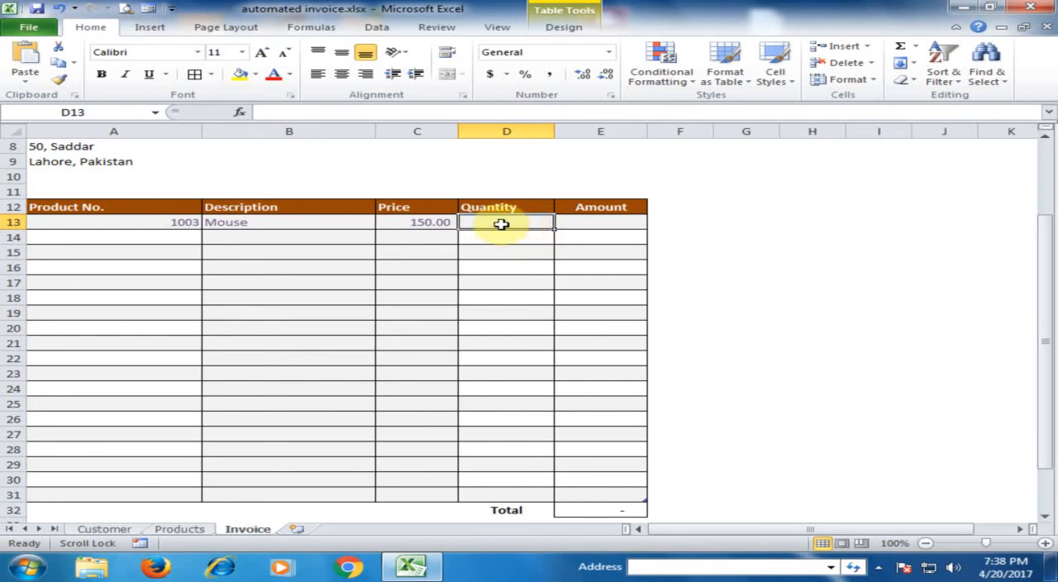
text(5)
click(575, 226)
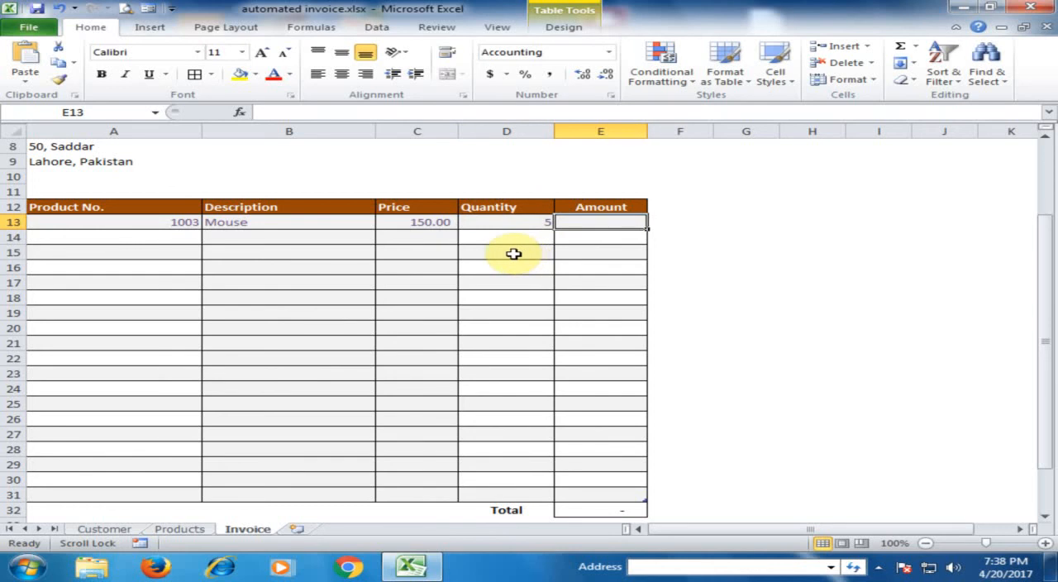
Step: Begin the Amount formula in E13 with an IF that tests ISBLANK(A13) and returns " " when true
text(=if)
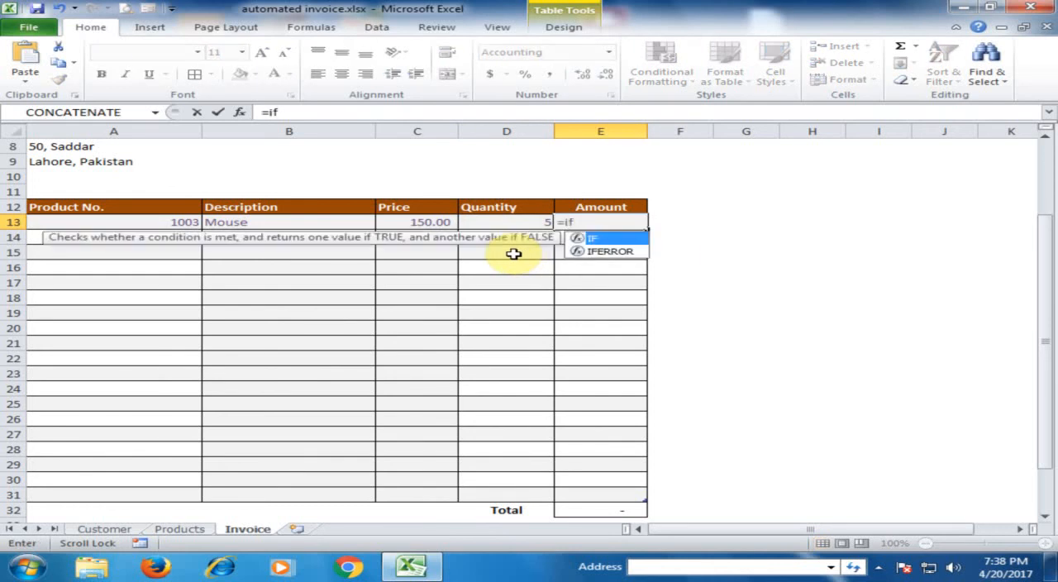
text((is)
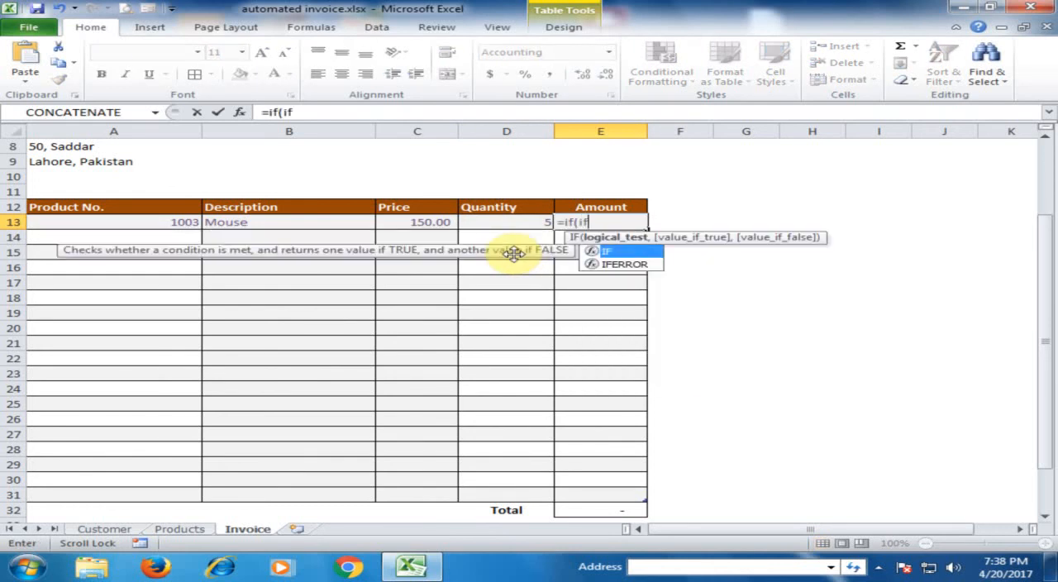
key(Tab)
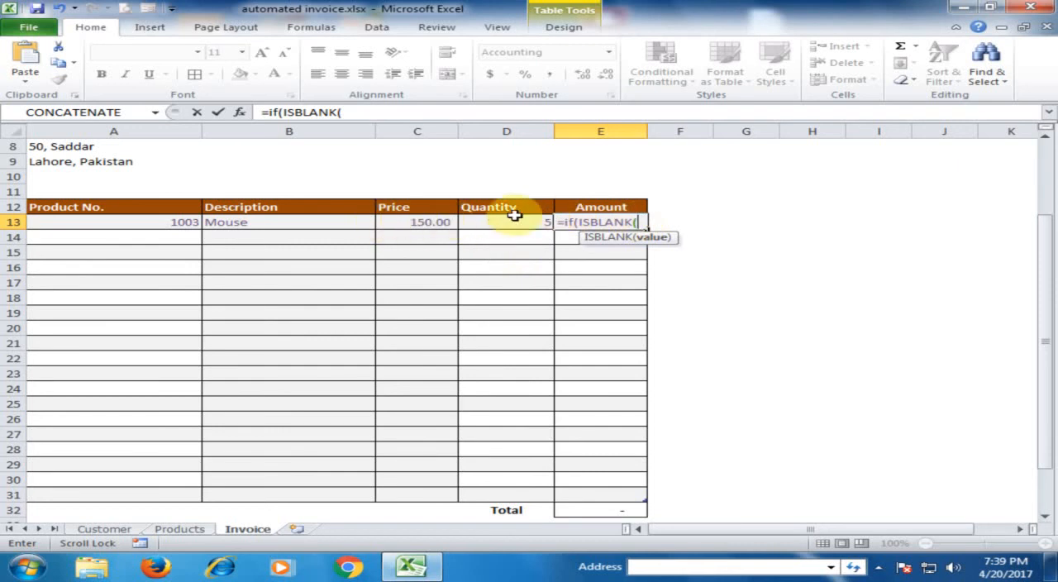
text(a13)
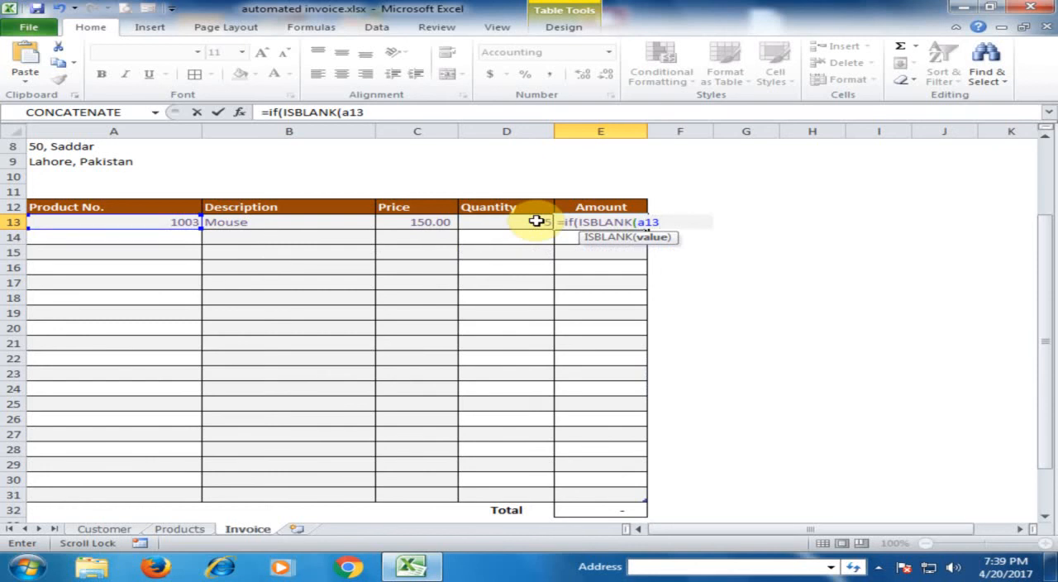
text(),)
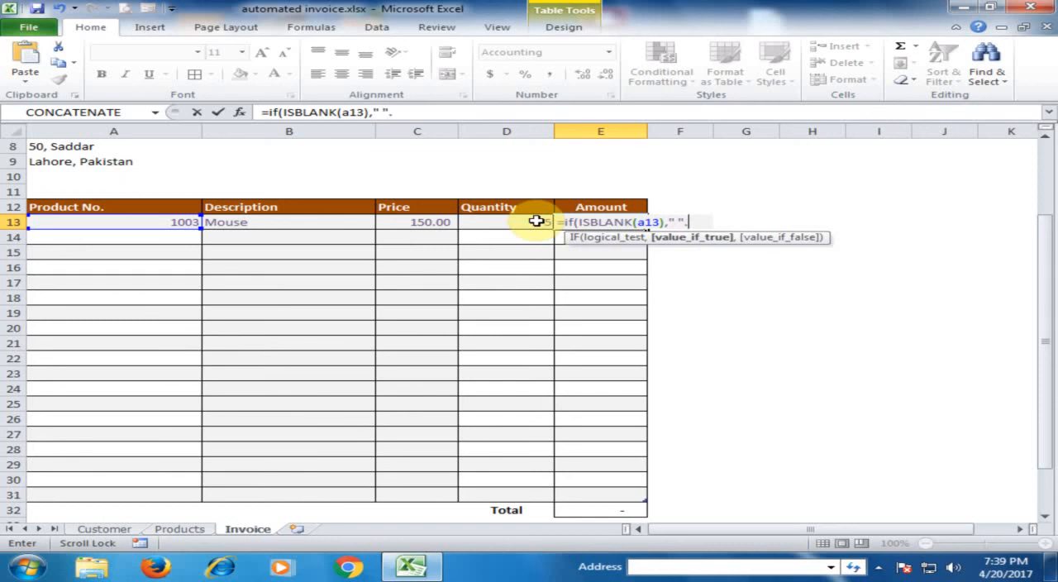
text(" ",)
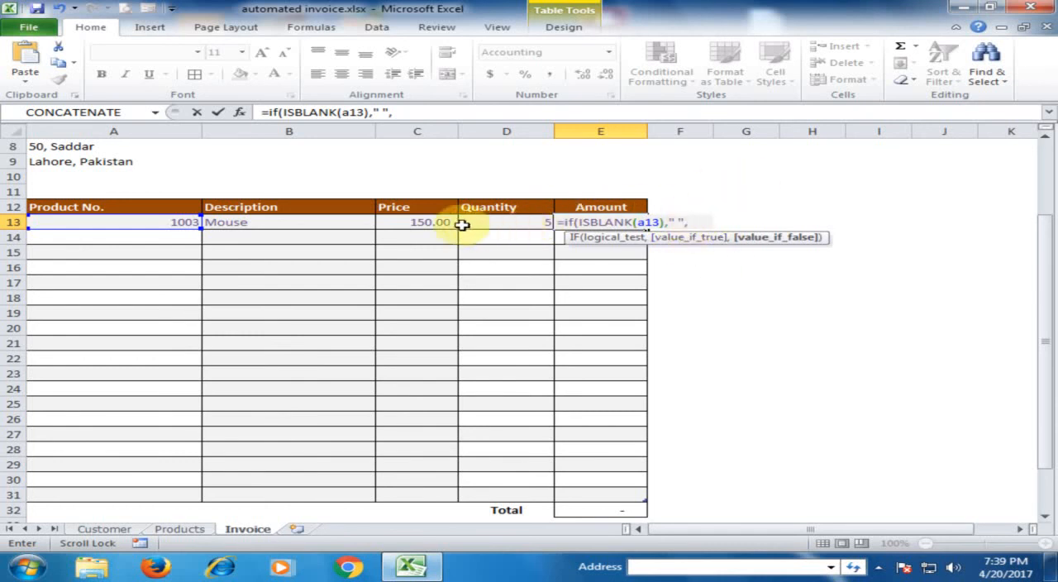
click(434, 222)
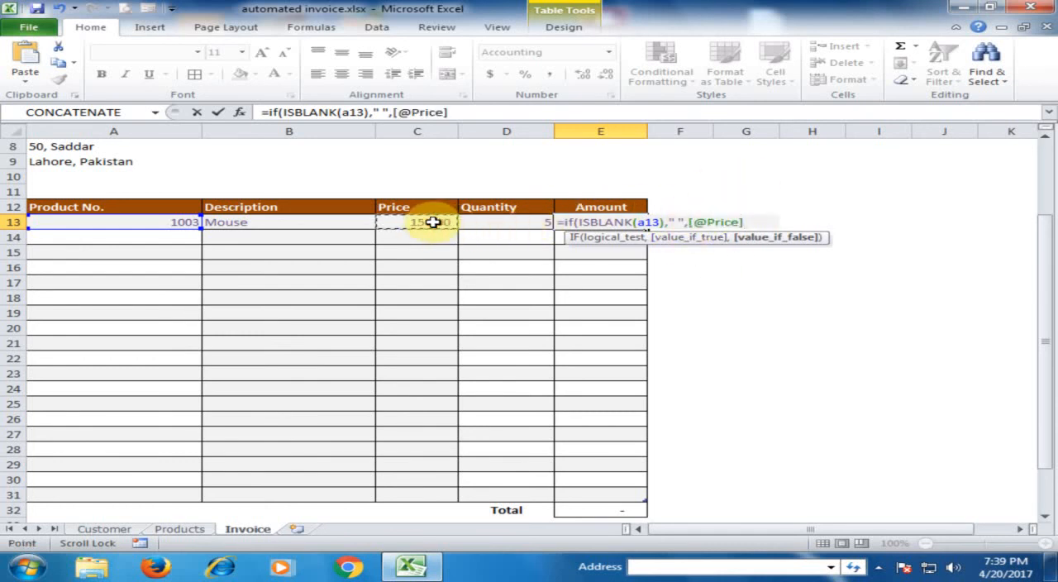
text(*)
click(500, 222)
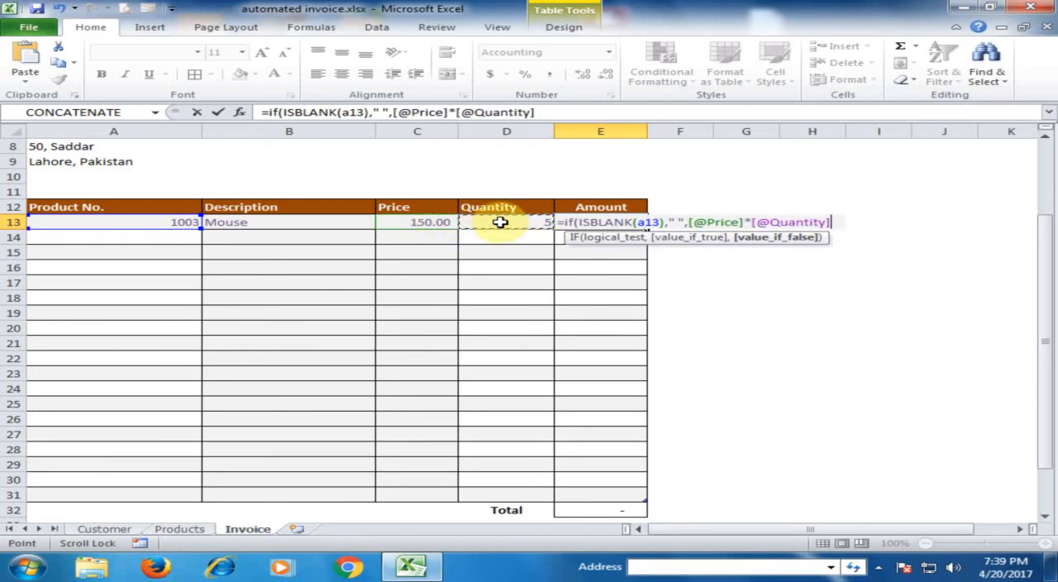
text())
key(Return)
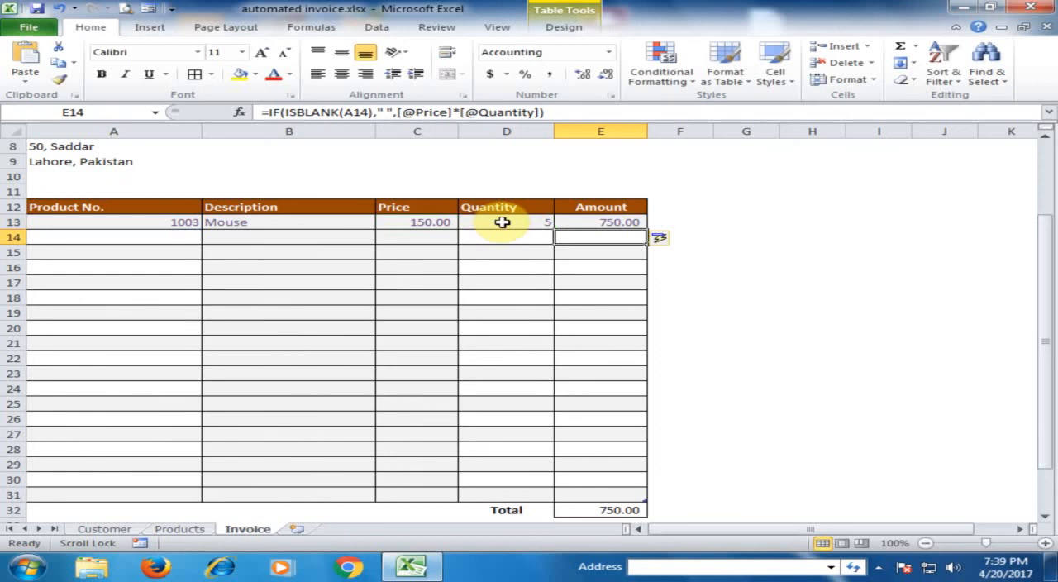
Step: Fill the Amount formula from E13 down to E31
click(578, 224)
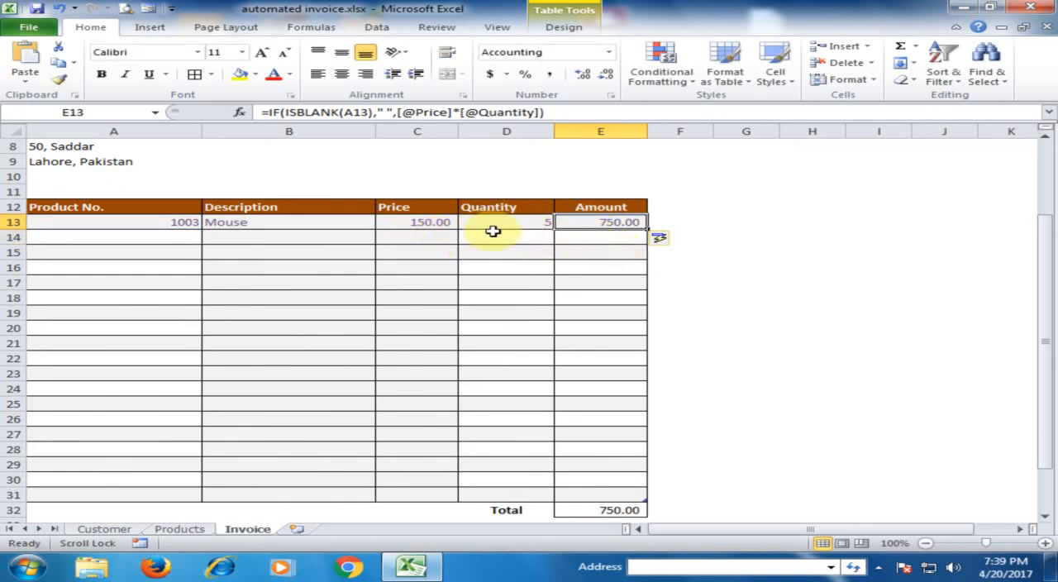
drag(647, 230, 640, 496)
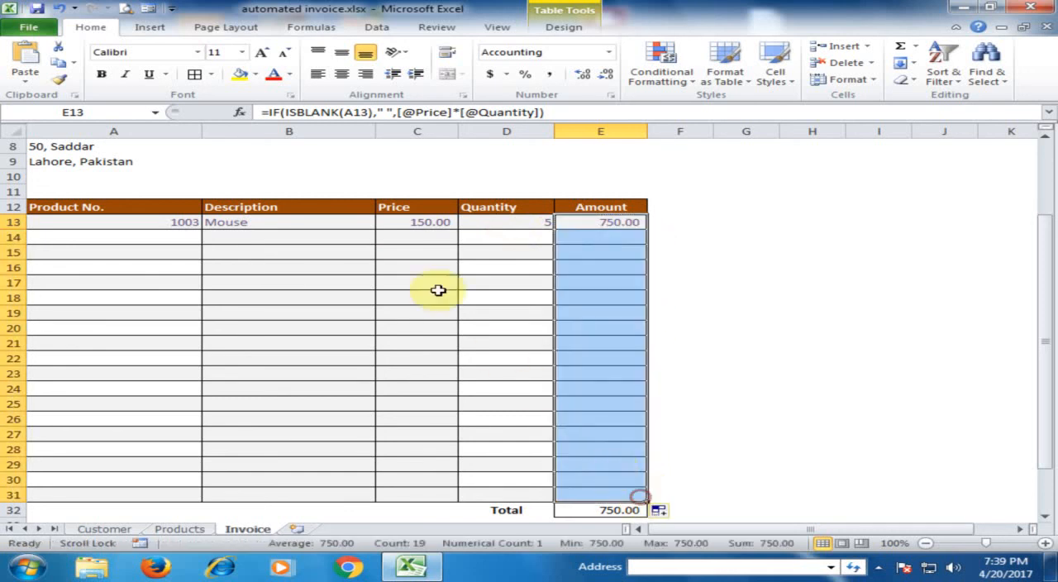
click(395, 265)
Step: Try product number 1003 in A14, switch it to 1004, and check the returned description and price
click(149, 237)
click(212, 237)
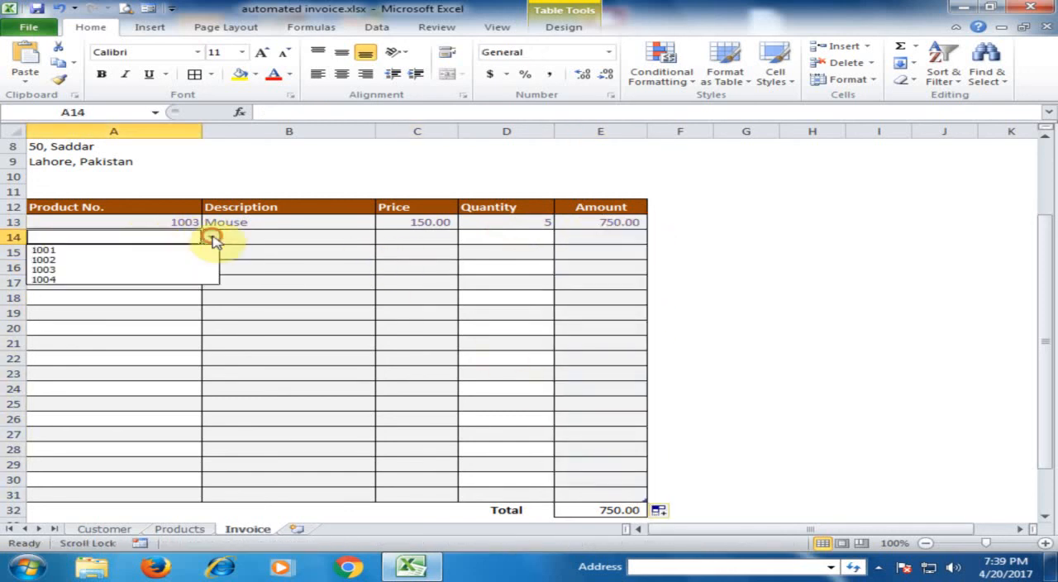
click(87, 270)
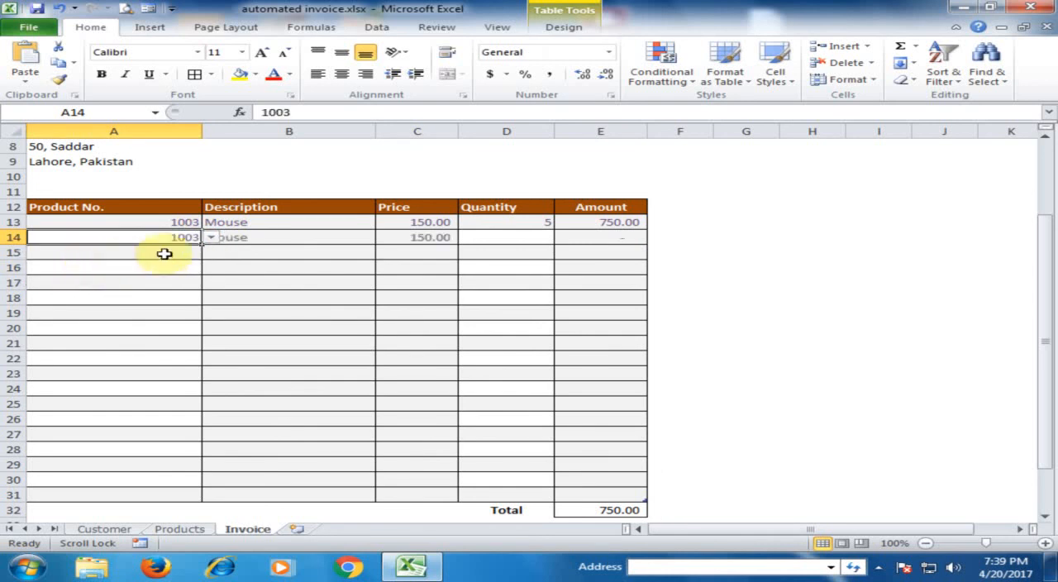
click(212, 237)
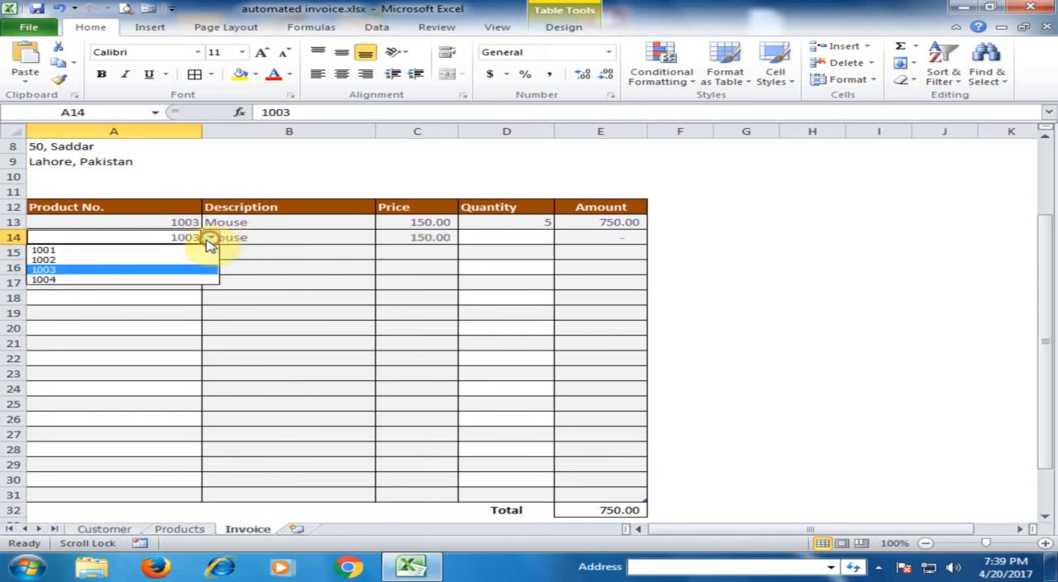
click(130, 280)
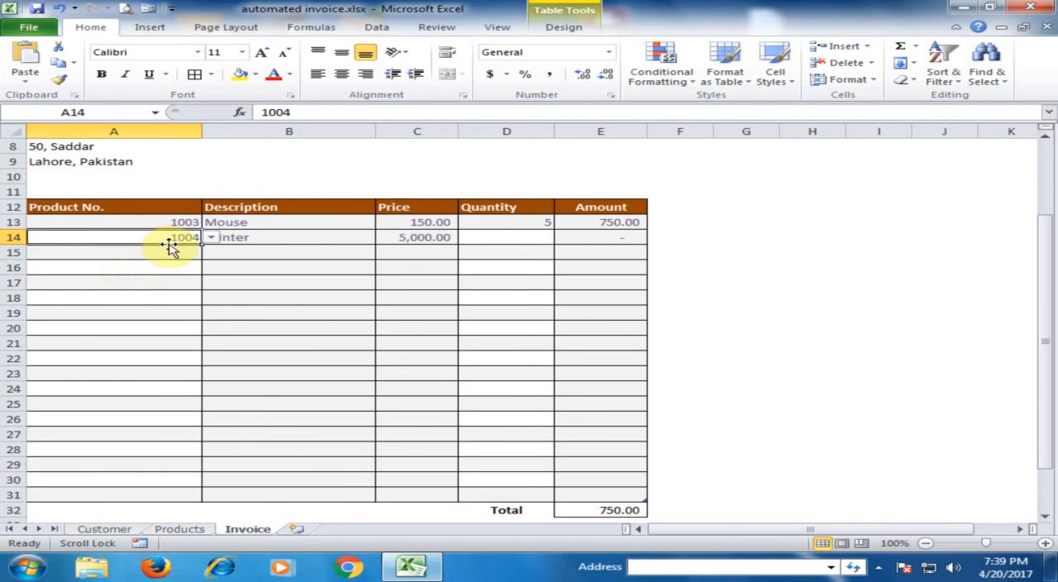
click(272, 239)
click(414, 240)
Step: Enter a quantity of 6 in D14 and check the amount calculated in E14
click(508, 241)
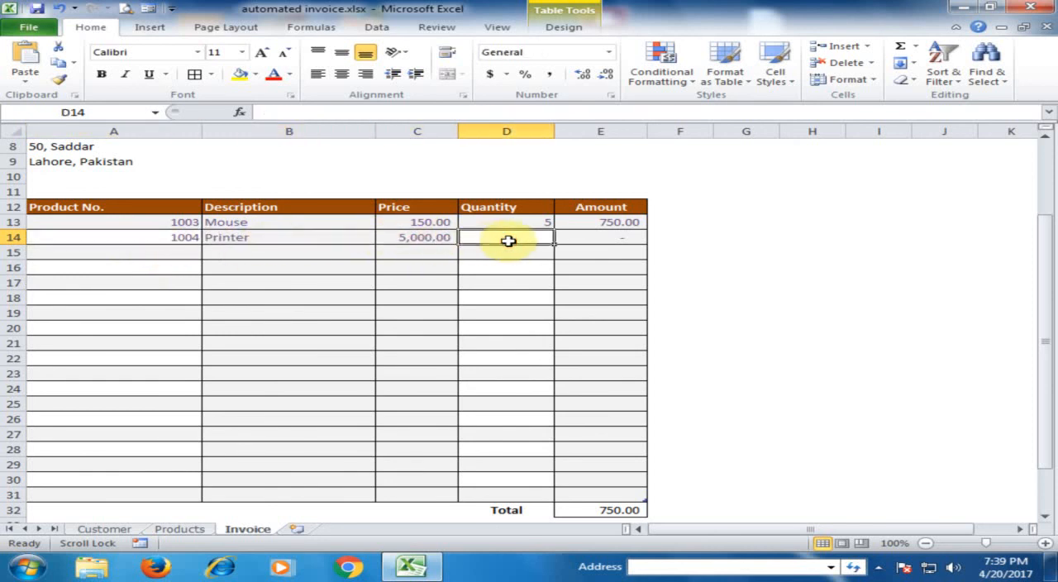
click(614, 238)
click(507, 235)
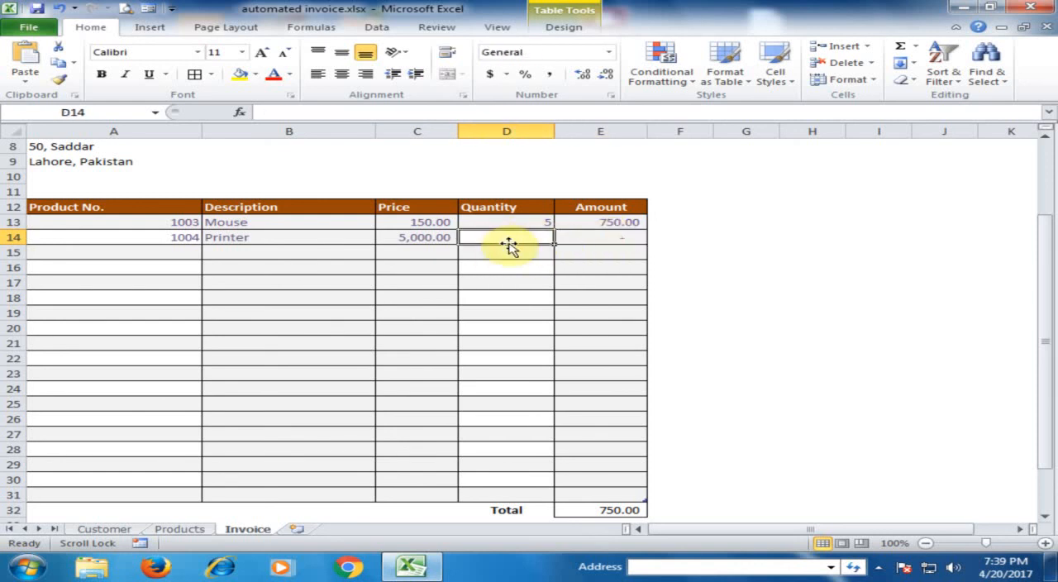
text(6)
key(Return)
click(588, 239)
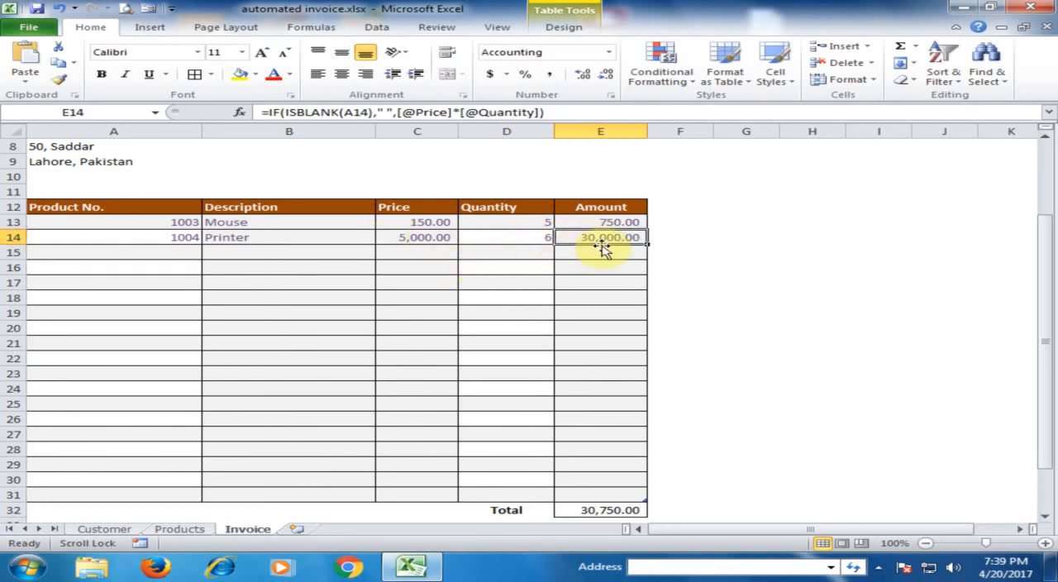
Step: Choose product number 1002 in A15 and check the description and price it returns
click(157, 251)
click(213, 253)
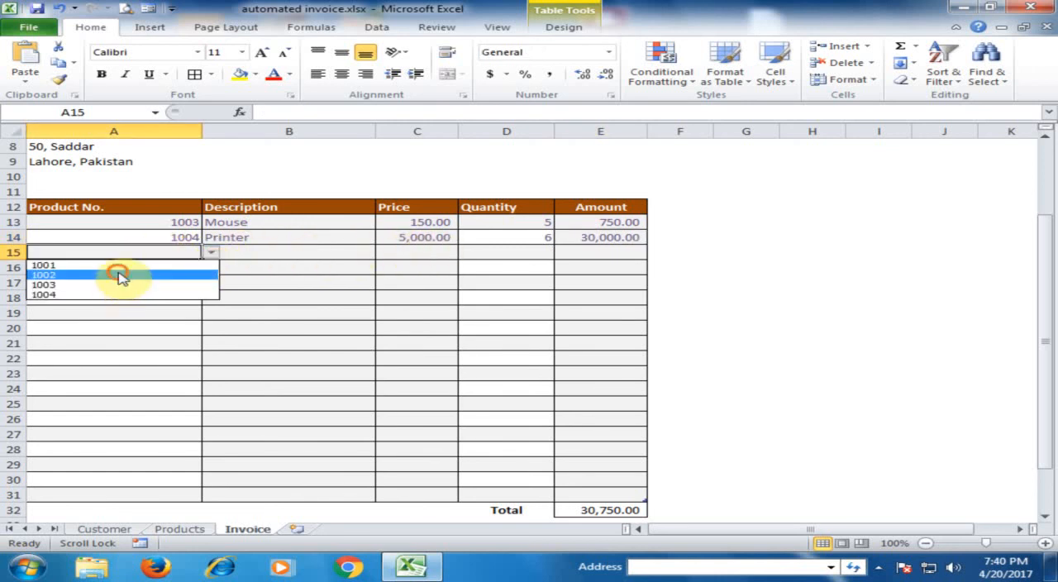
click(118, 275)
click(286, 250)
click(419, 253)
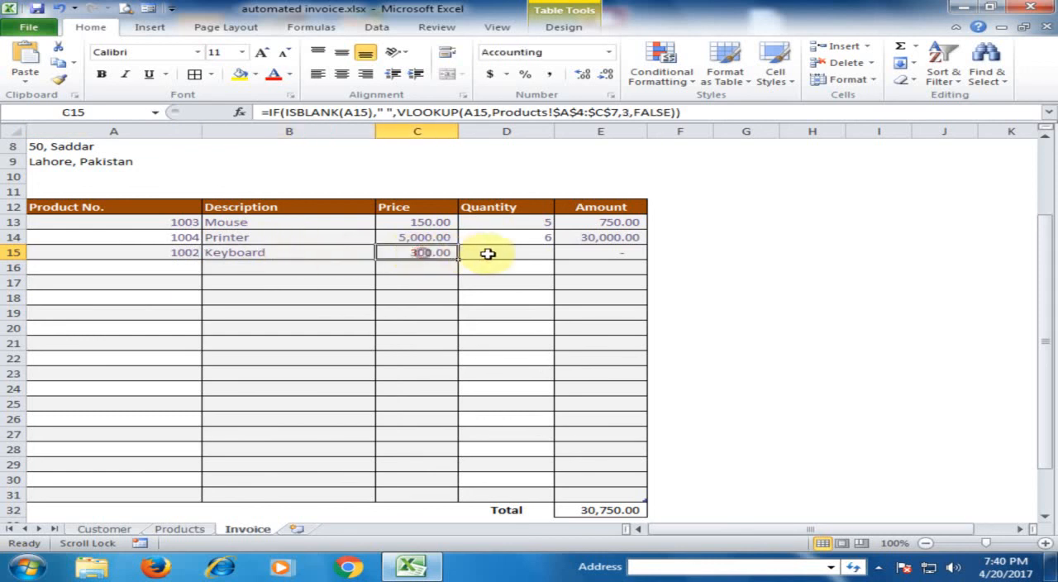
Step: Enter a quantity of 6 in D15 and check the row's amount and the invoice total in E32
click(495, 254)
text(6)
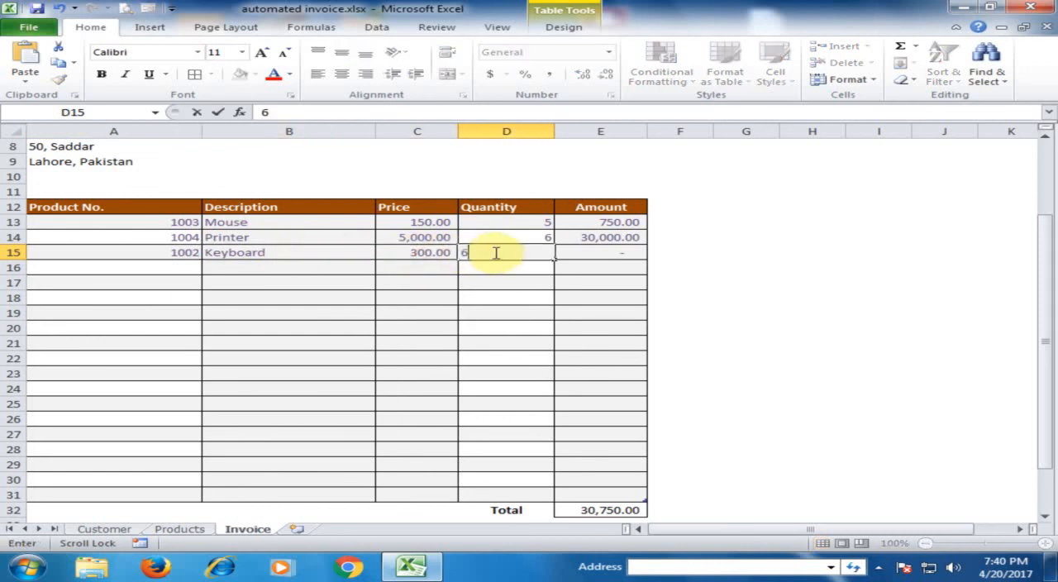
click(493, 283)
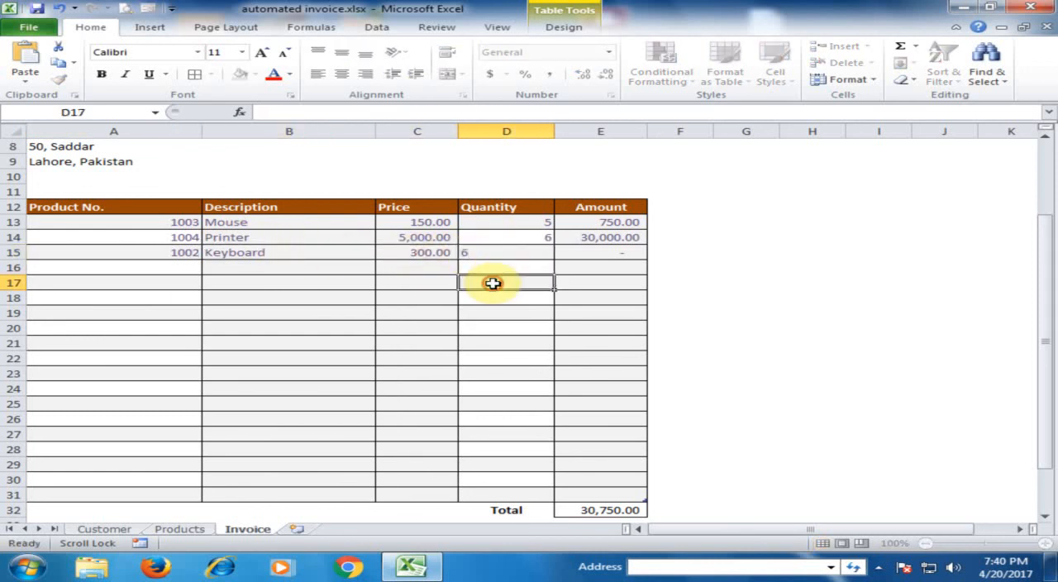
click(589, 252)
click(626, 511)
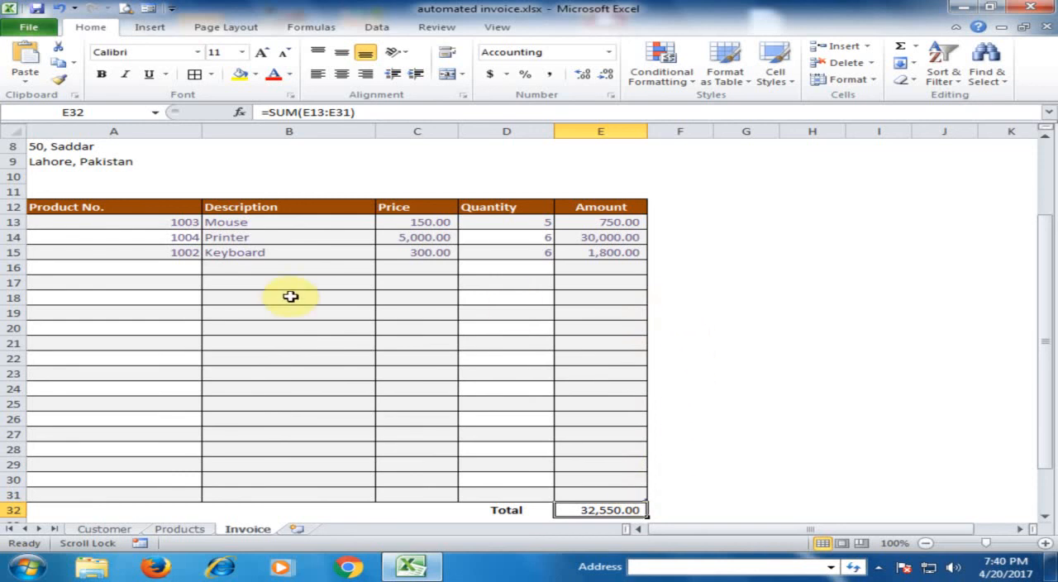
Step: Switch the invoice to the third customer number listed for E6 and check the Bill to details
scroll(291, 297, up, 3)
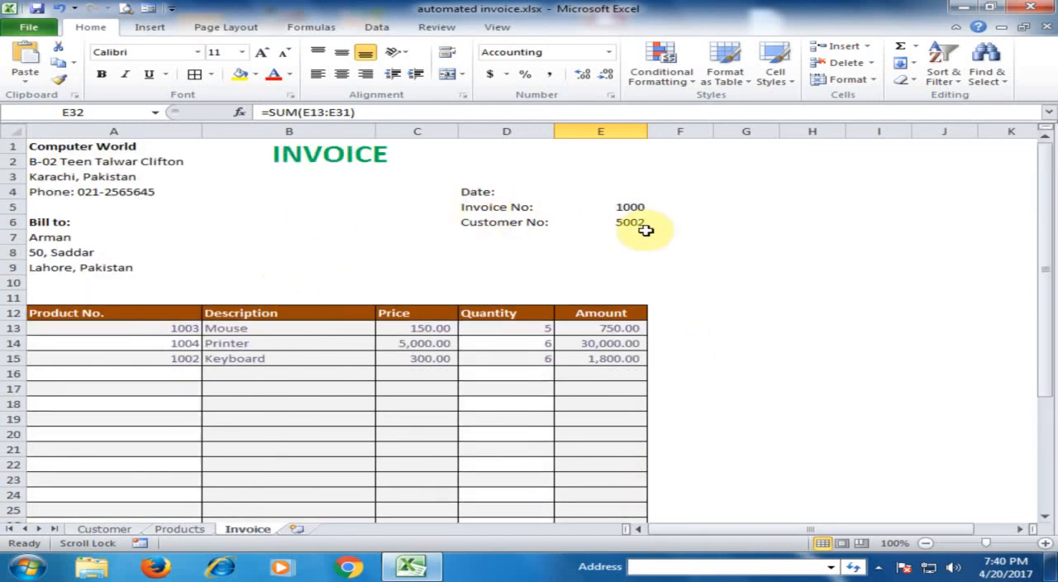
click(643, 229)
click(654, 224)
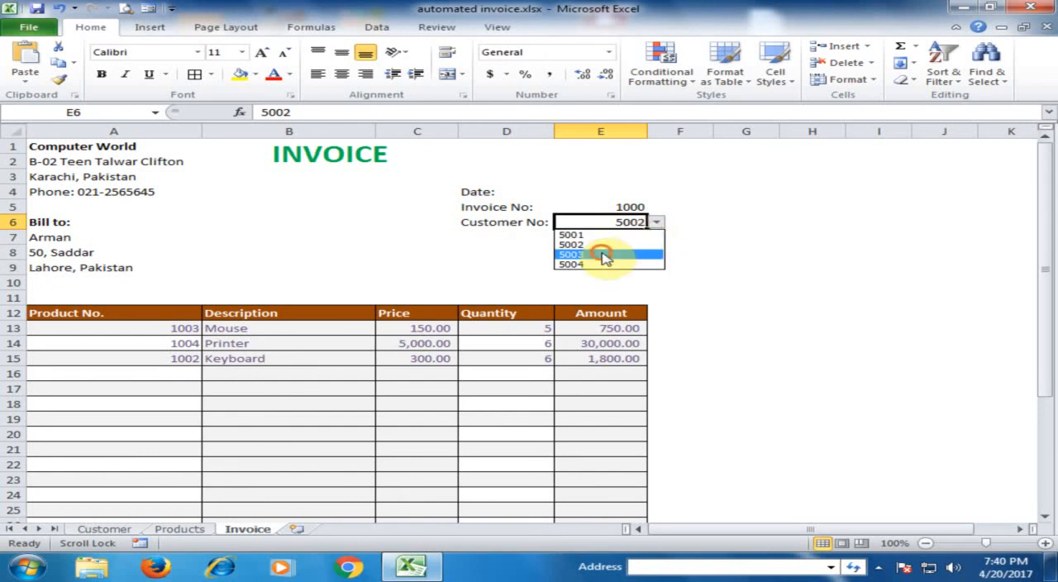
click(604, 256)
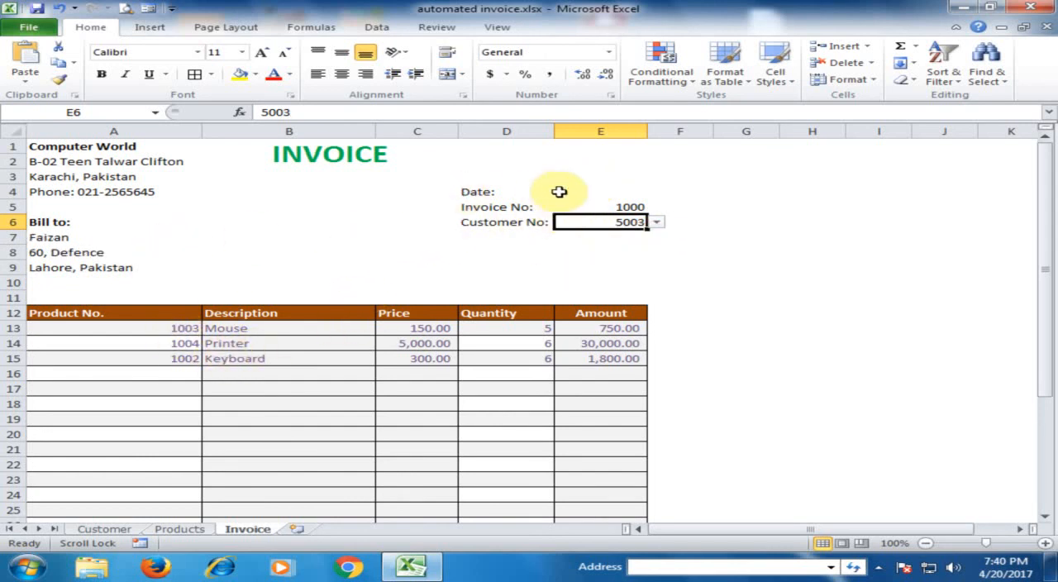
Step: Enter =TODAY() in E4 as the invoice date and check the cell's formula
click(595, 191)
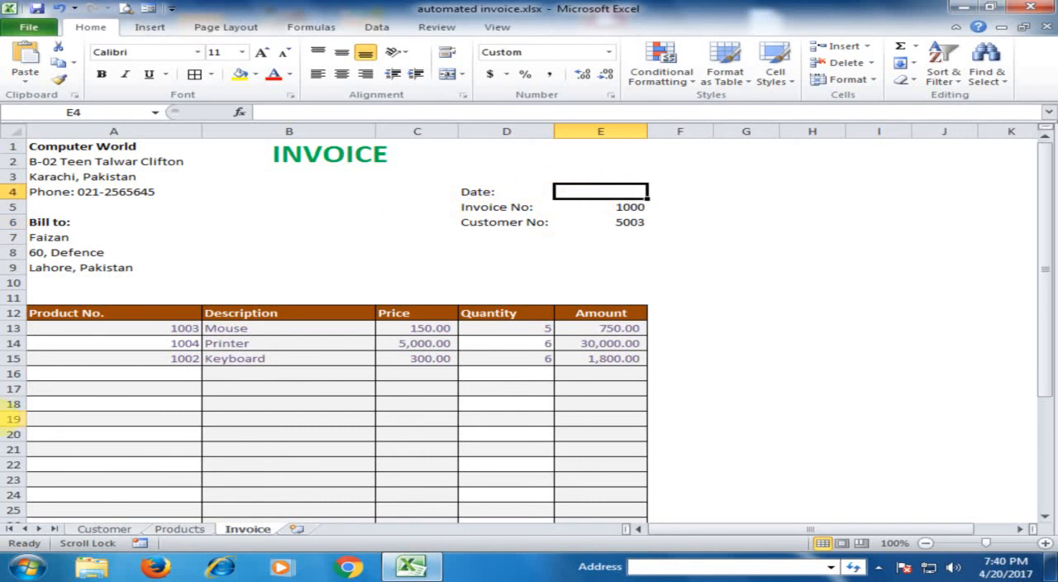
text(=tod)
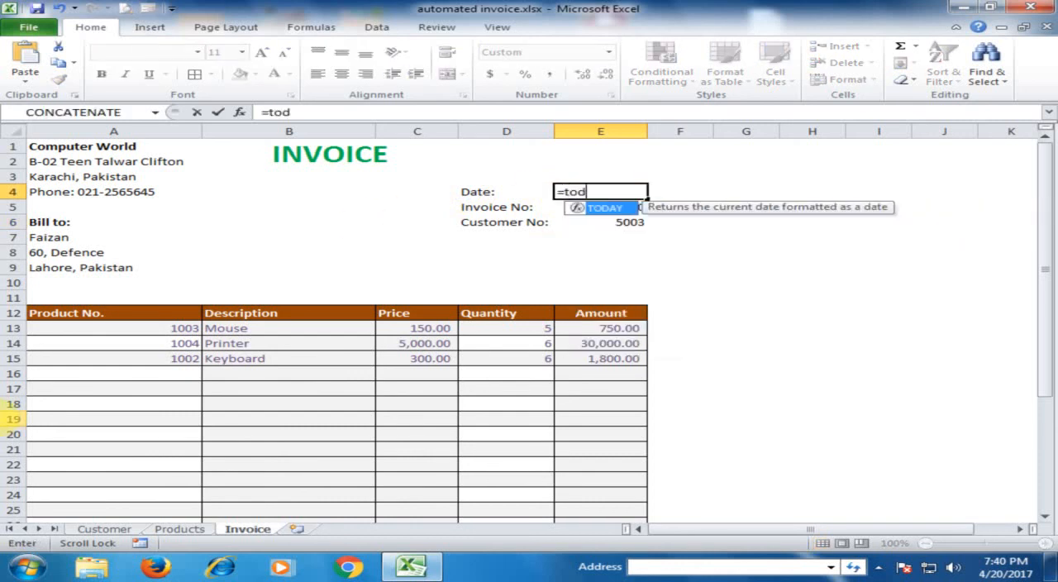
text(a)
key(Tab)
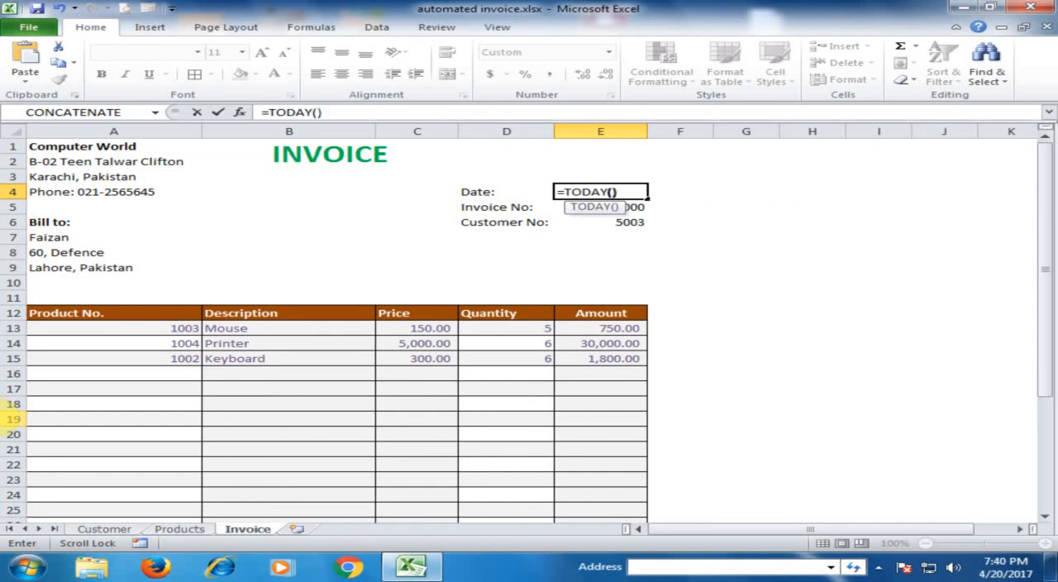
text())
key(Return)
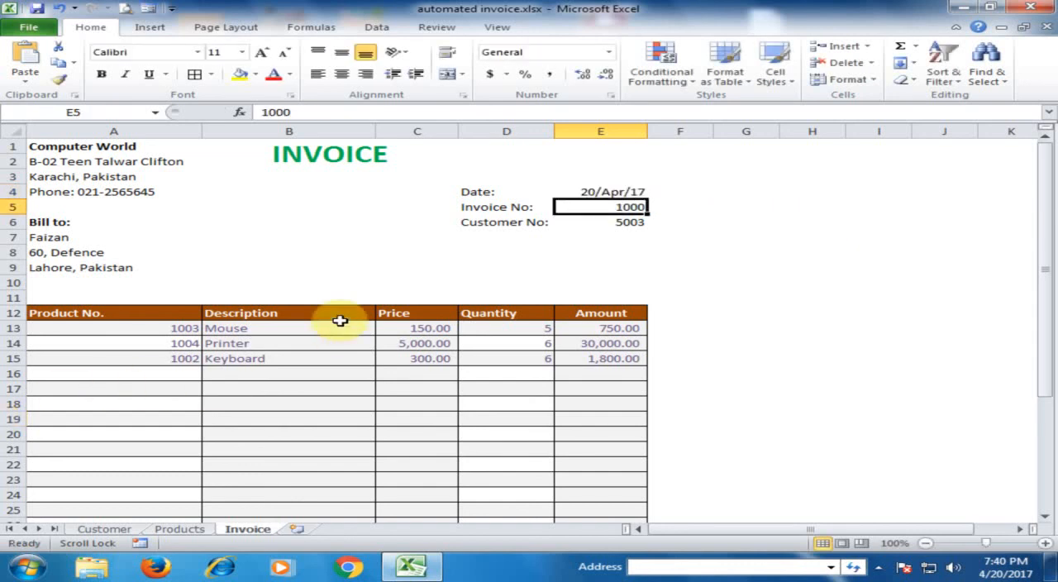
click(573, 191)
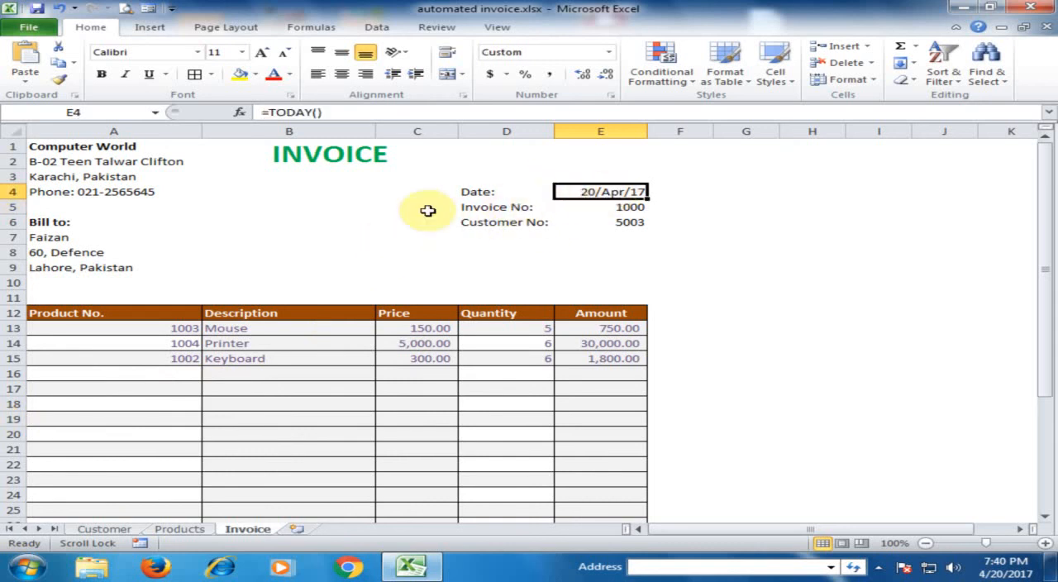
click(323, 232)
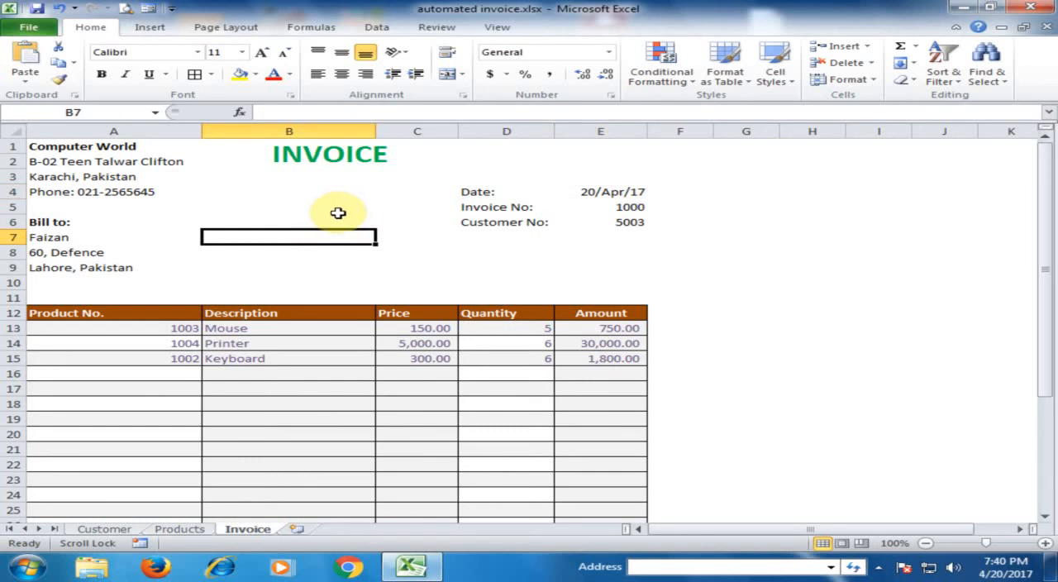
Step: Review the source tables on the Customer and Products sheets, and look over the completed Invoice sheet
click(103, 529)
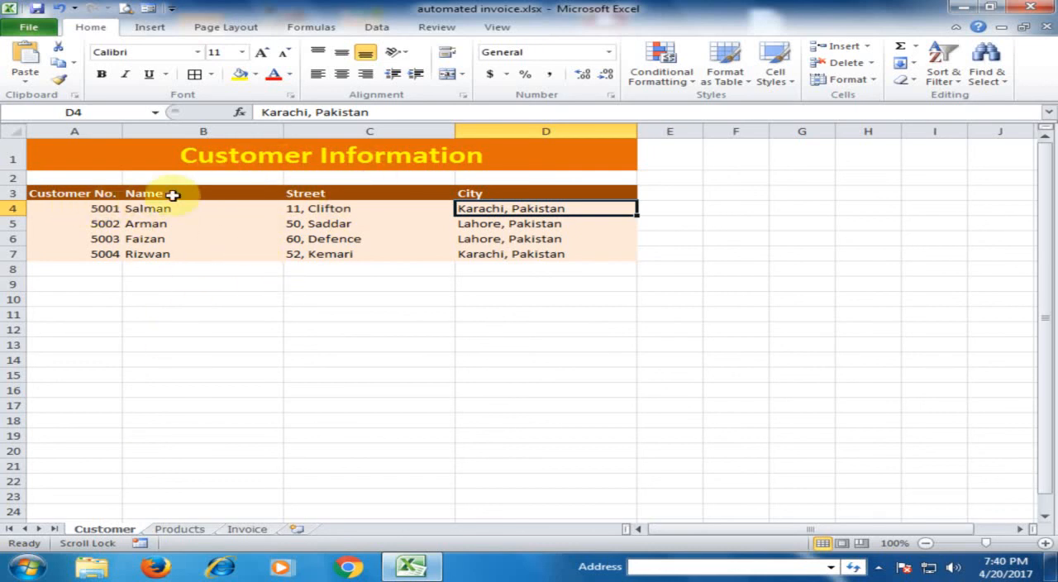
click(180, 529)
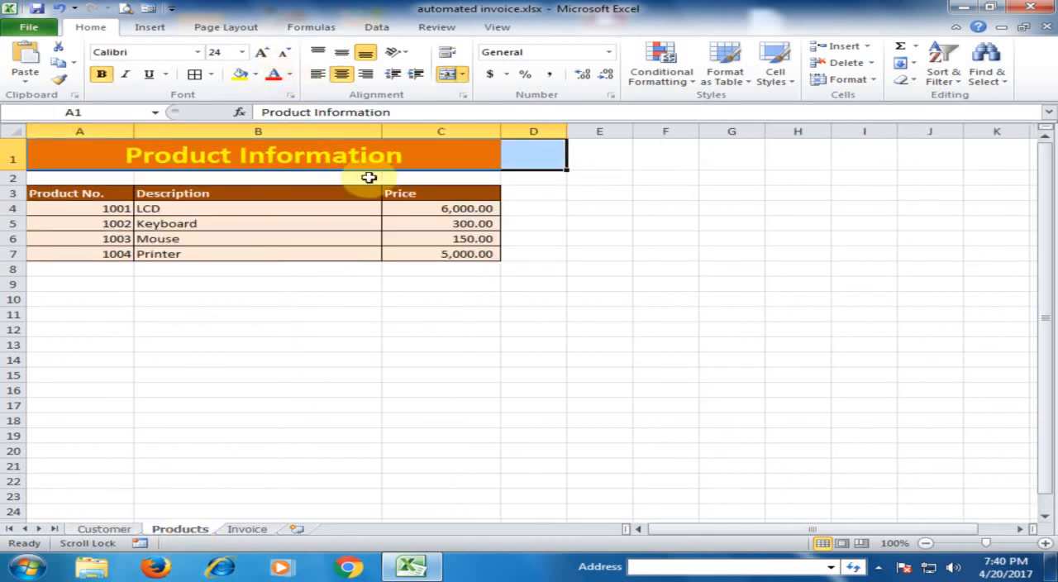
click(345, 208)
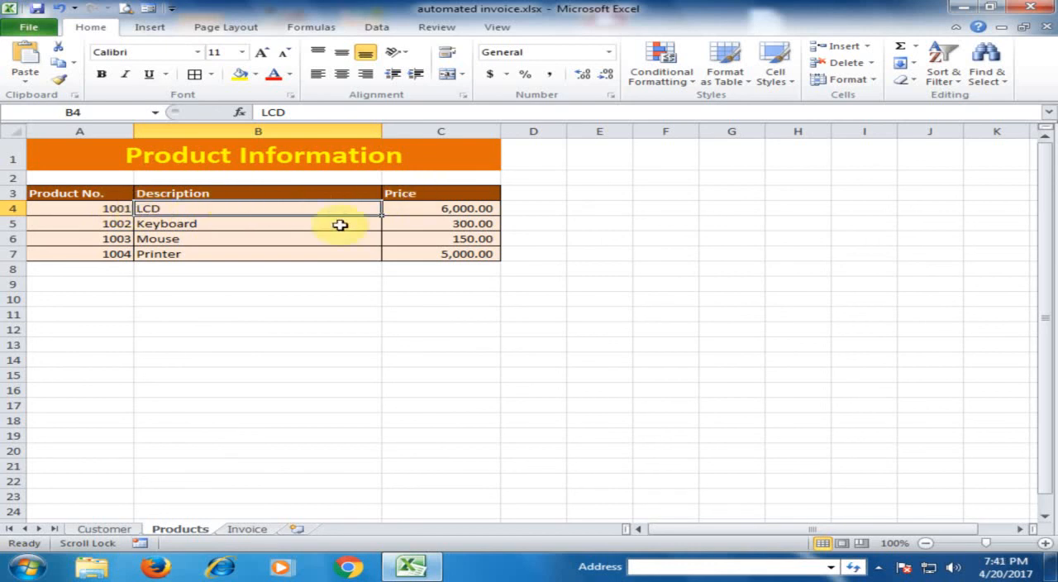
click(247, 529)
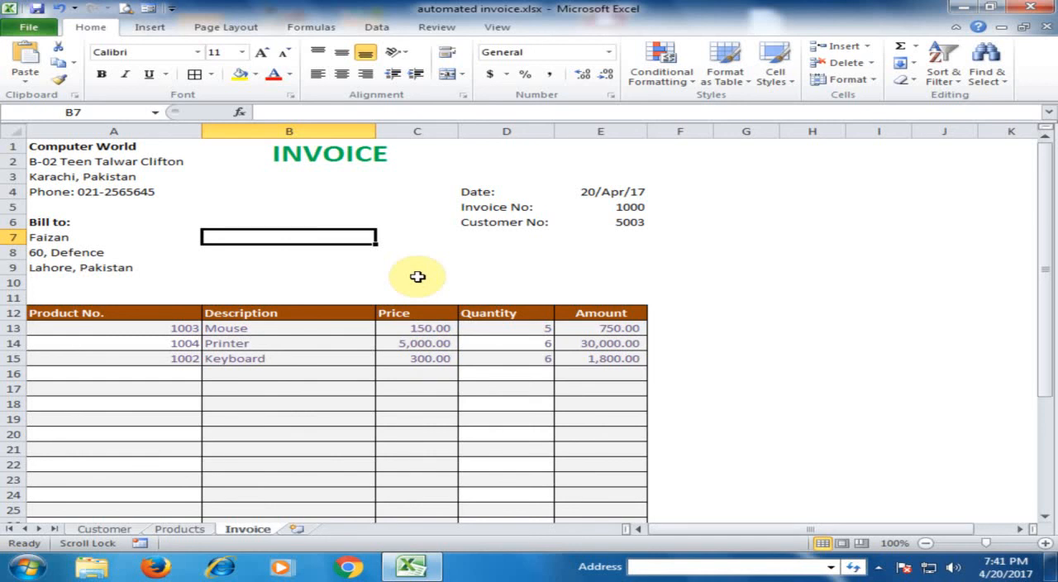
scroll(417, 277, down, 8)
scroll(417, 277, up, 8)
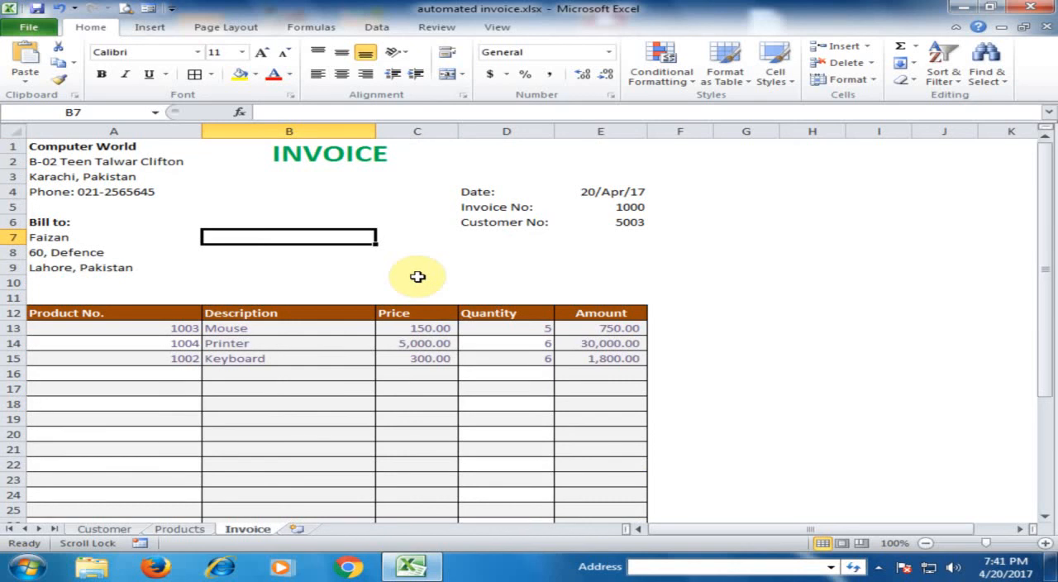